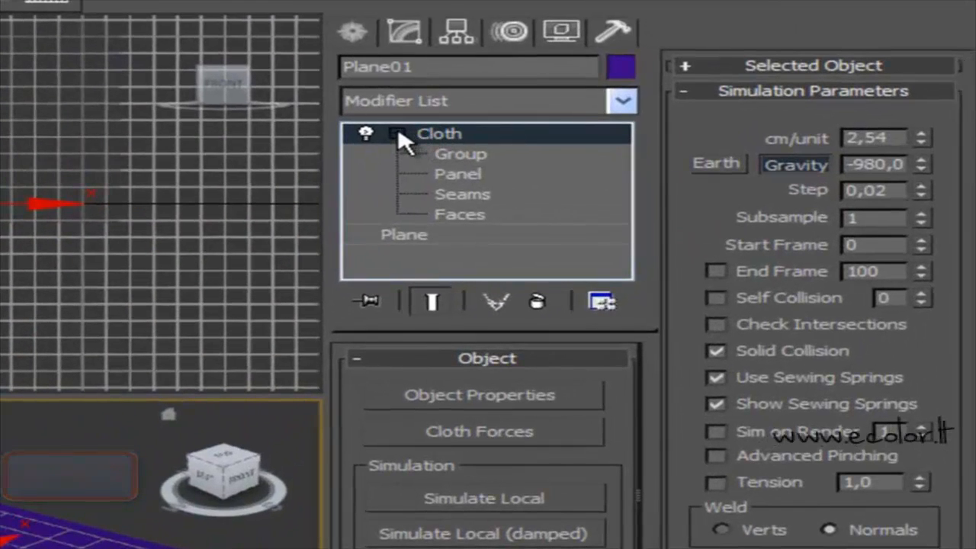
Step: Add the Wind01 force to the plane's cloth simulation
left_click(395, 132)
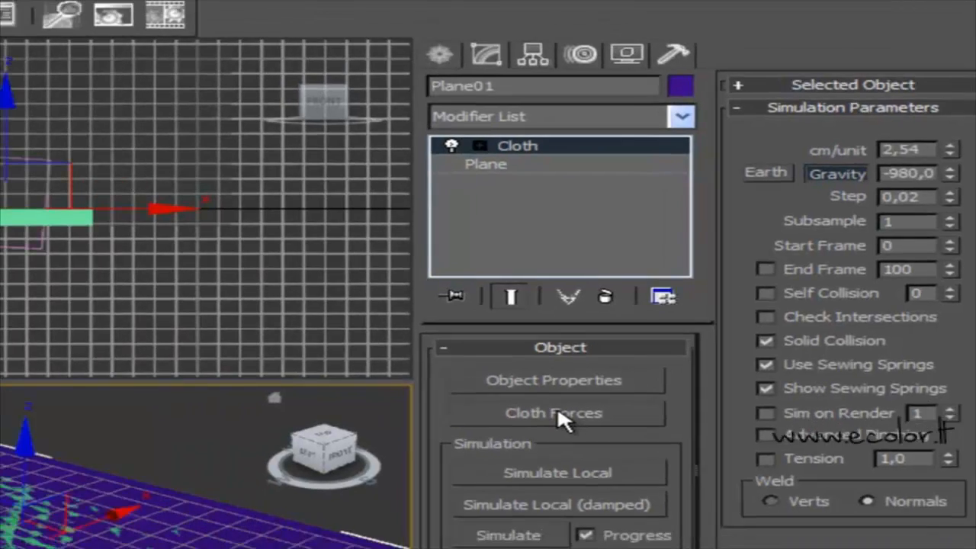
left_click(488, 436)
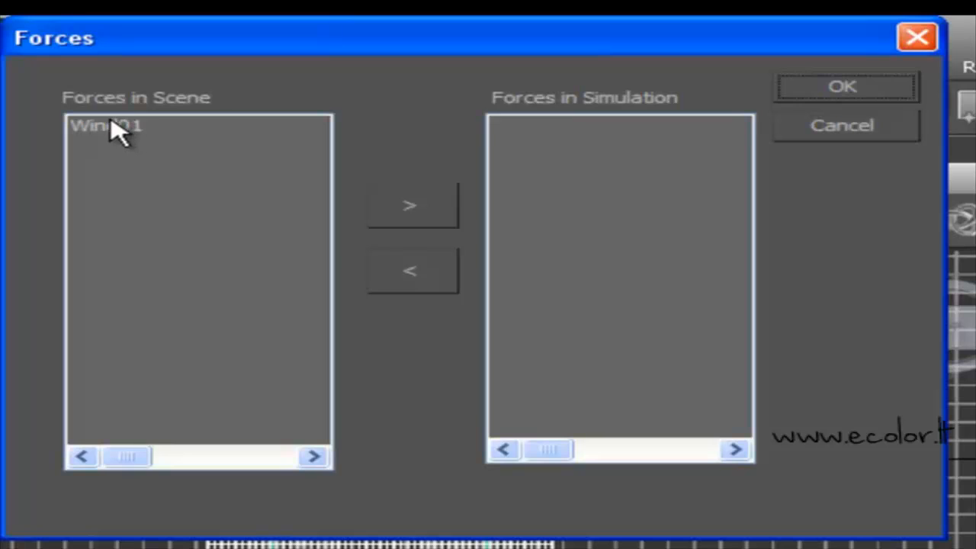
left_click(106, 126)
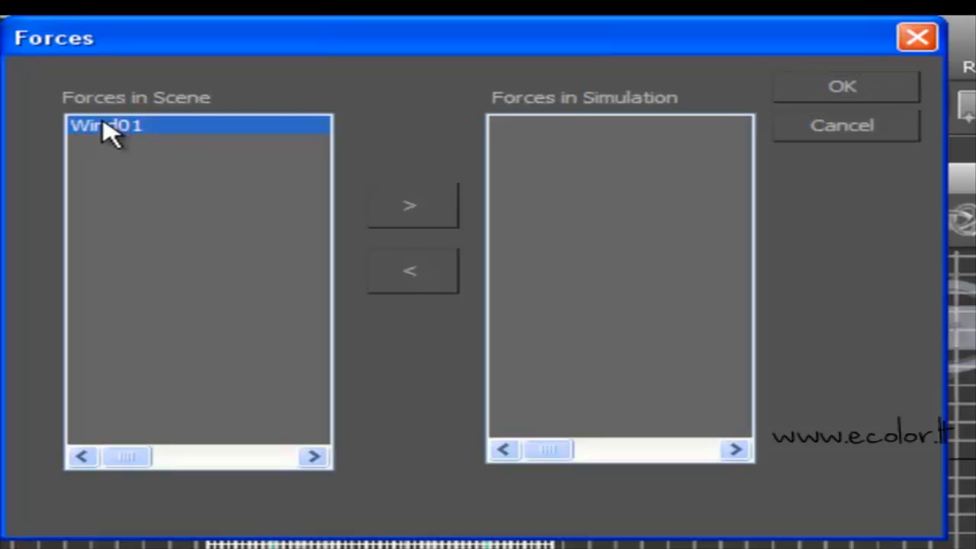
left_click(429, 219)
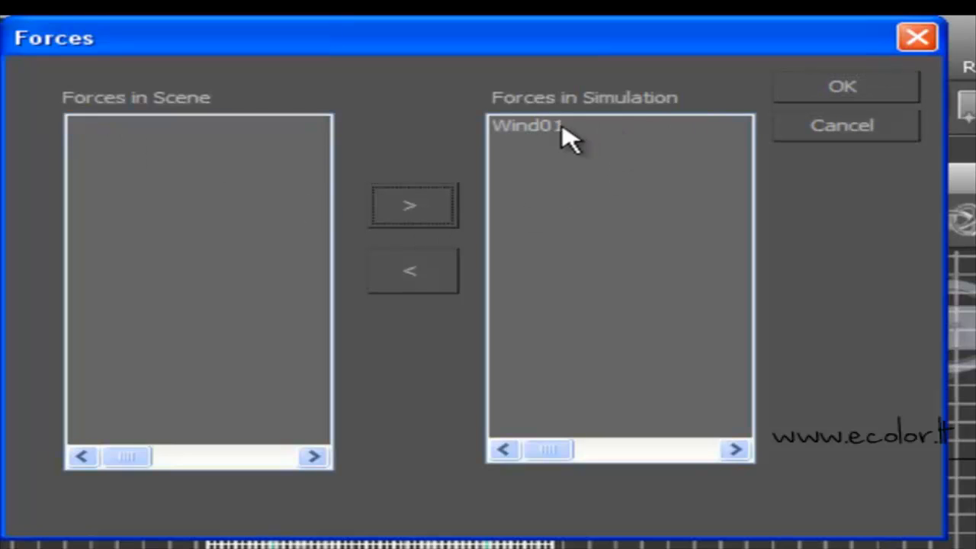
left_click(801, 90)
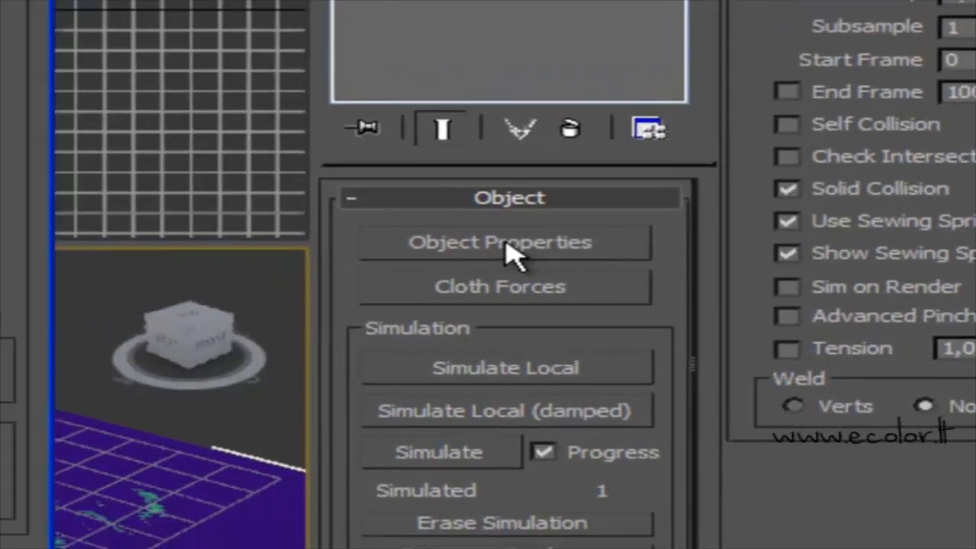
Step: Define Plane01 as a Cloth object in the simulation and give it the Satin preset
left_click(428, 227)
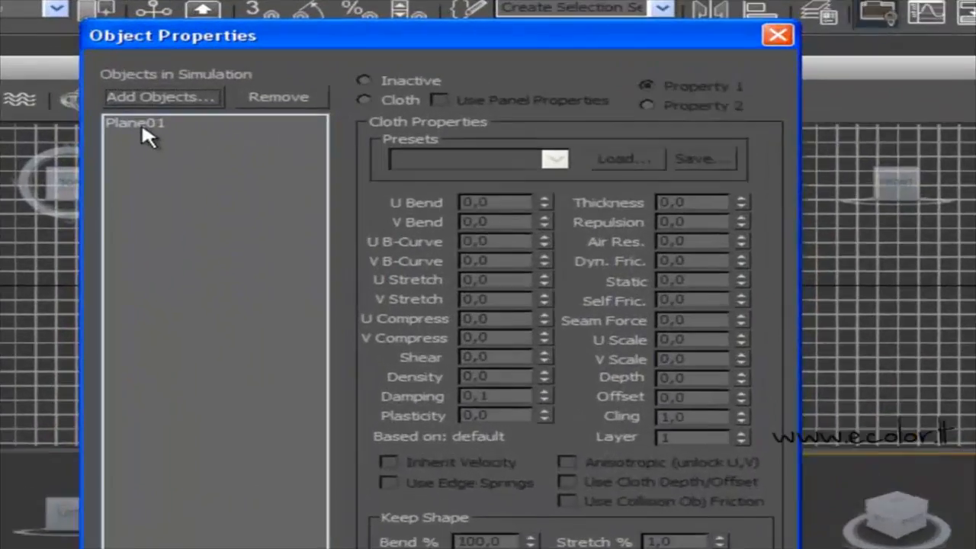
left_click(135, 124)
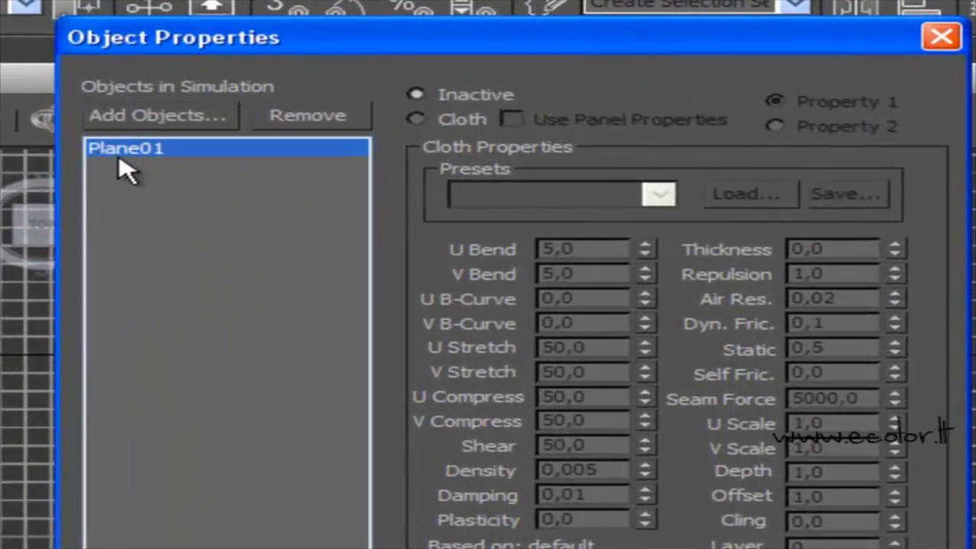
left_click(415, 122)
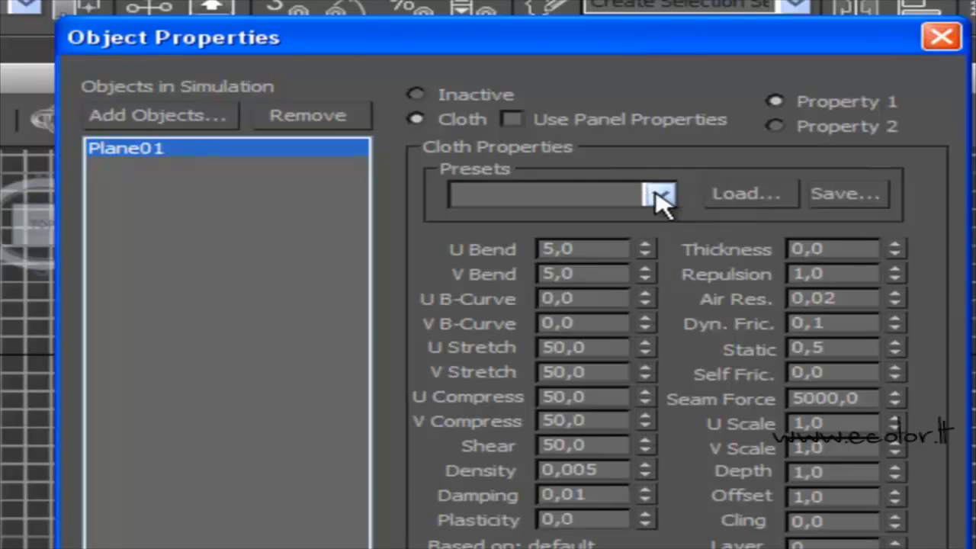
left_click(658, 195)
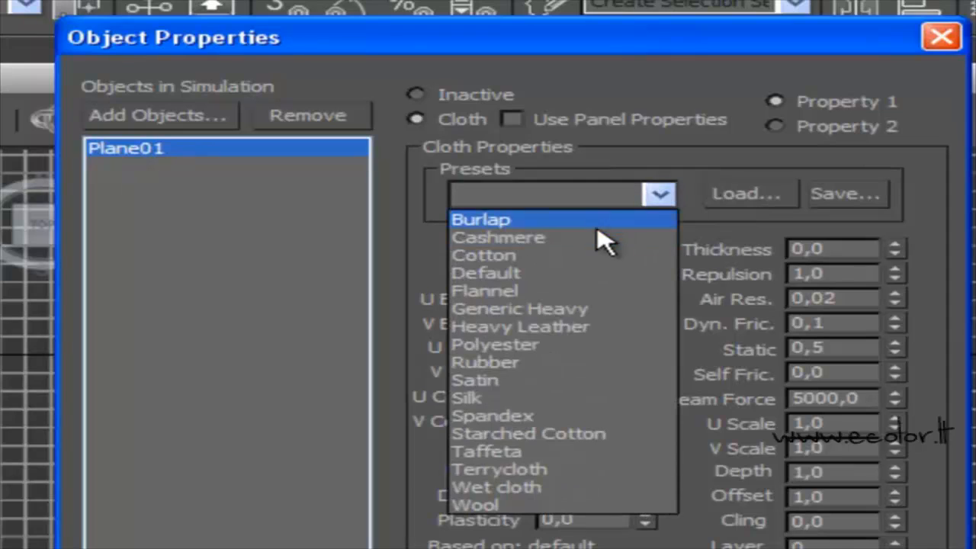
left_click(501, 383)
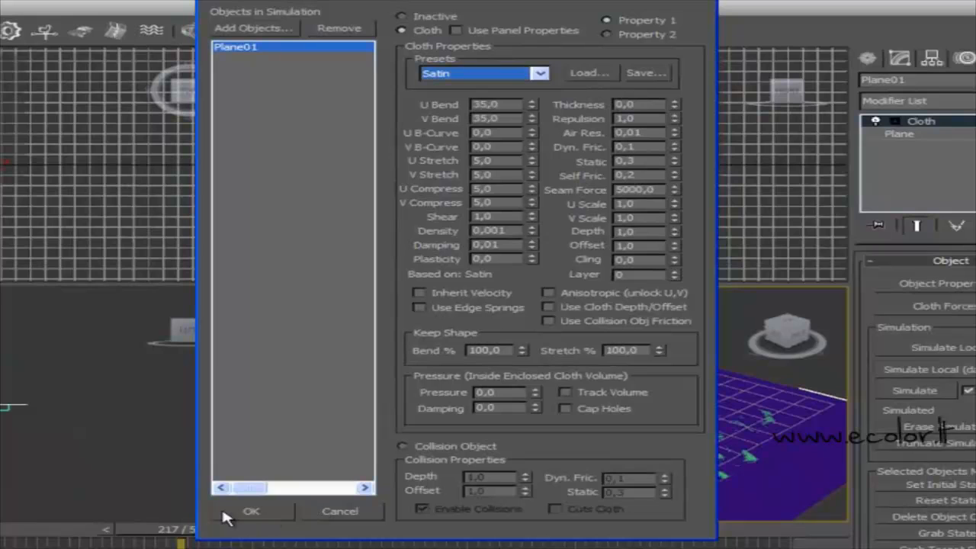
left_click(268, 511)
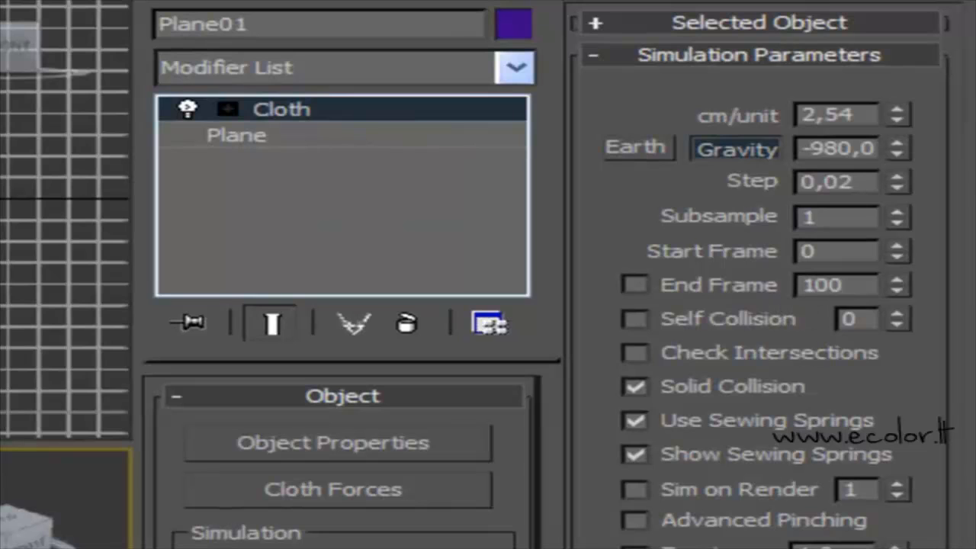
Step: Enable the simulation's end frame at 500 and set gravity to -400
left_click(634, 286)
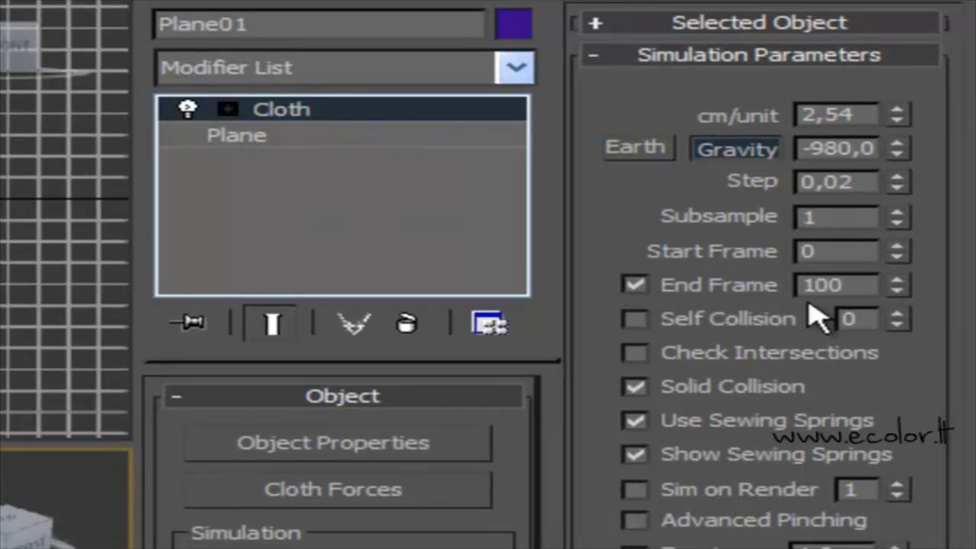
double_click(858, 285)
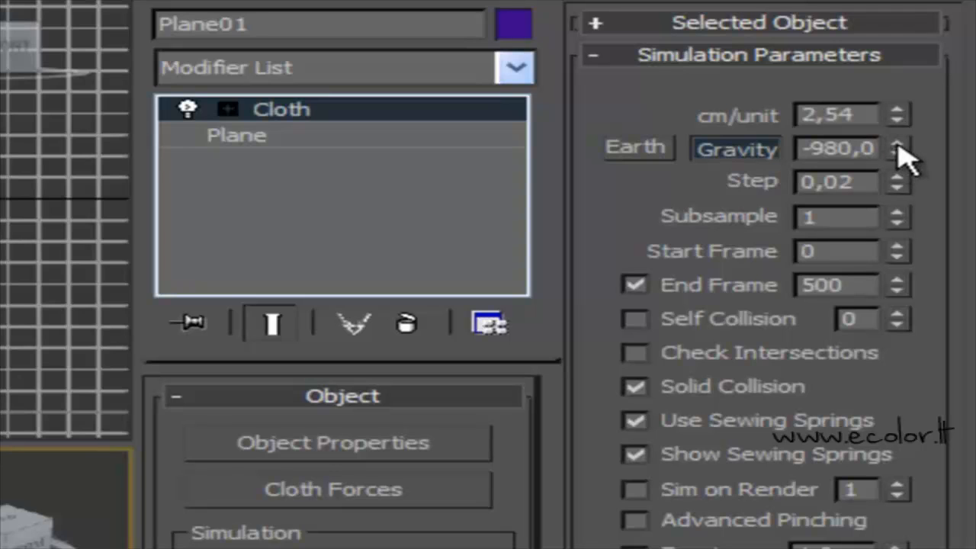
left_click_drag(898, 151, 901, 52)
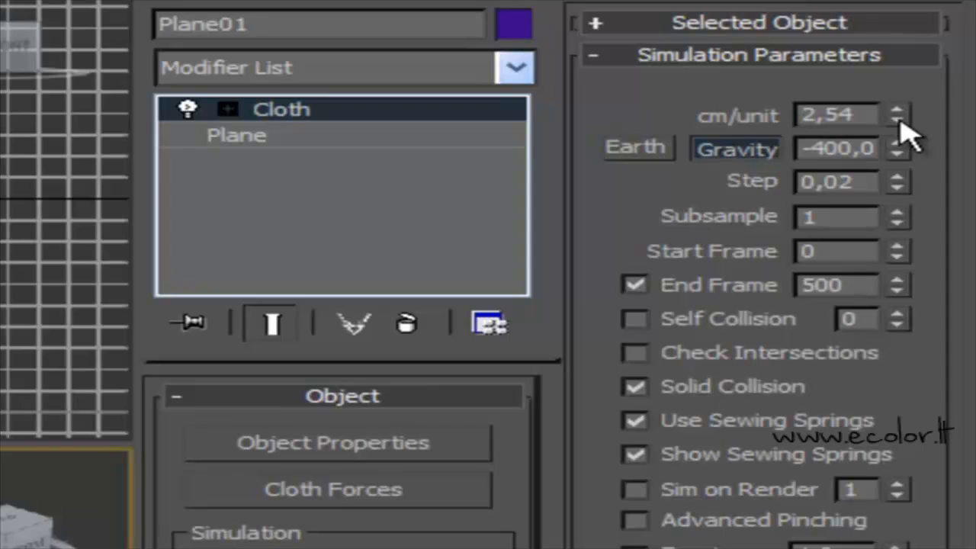
left_click(899, 121)
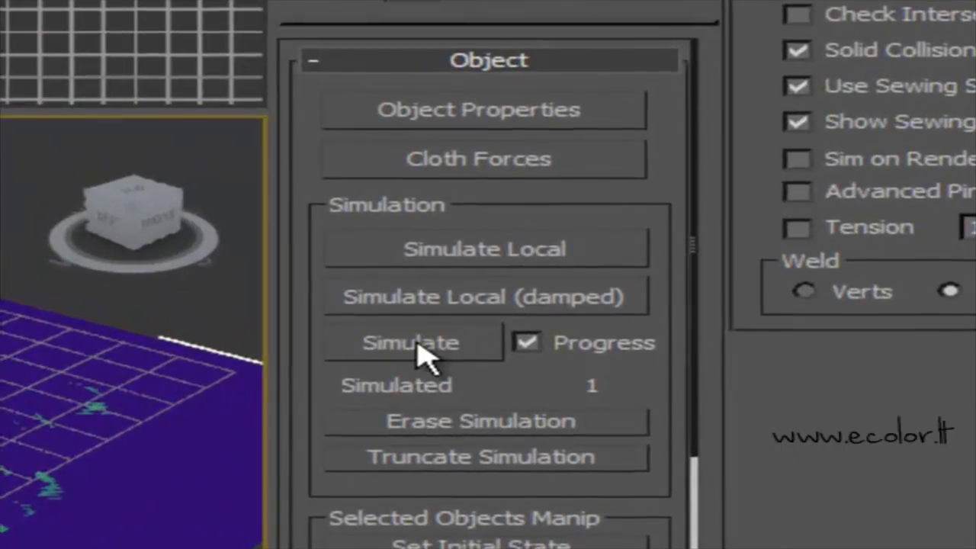
Step: Run the cloth simulation and render the perspective view of the draped cloth from a lower angle
left_click(422, 347)
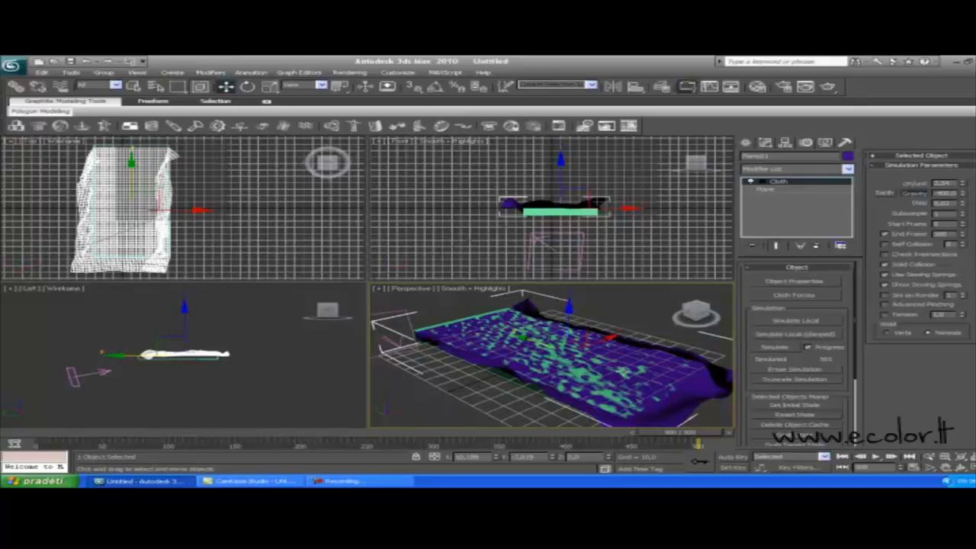
left_click(698, 319)
left_click_drag(700, 315, 375, 322)
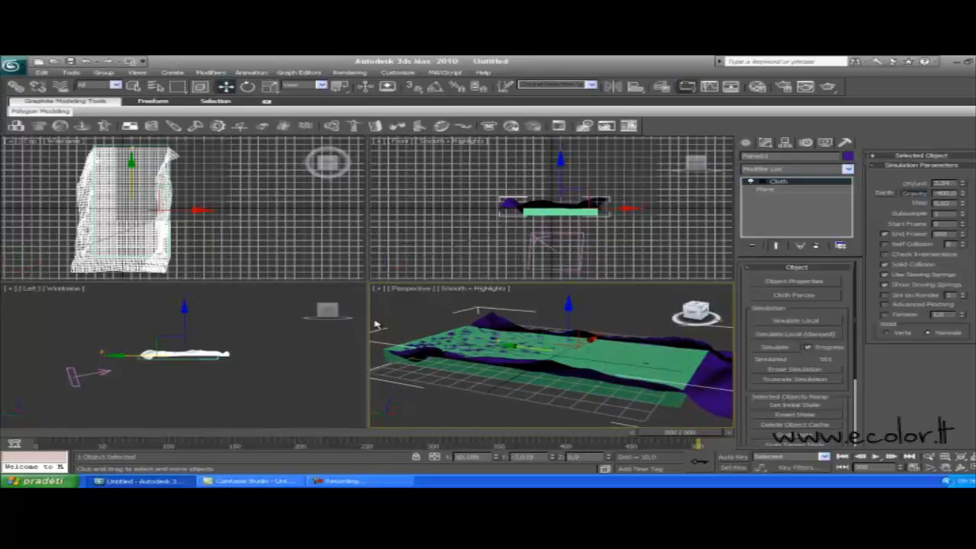
left_click(828, 86)
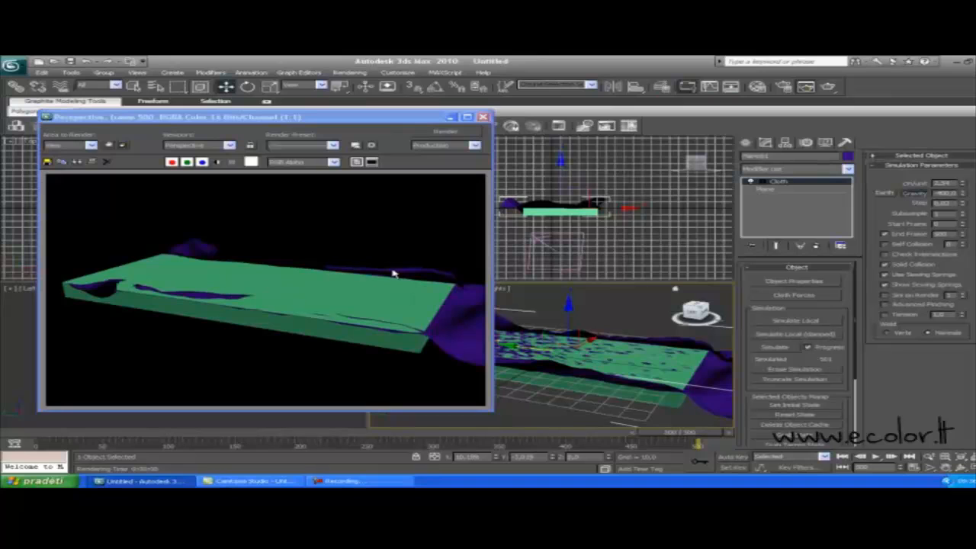
left_click(483, 117)
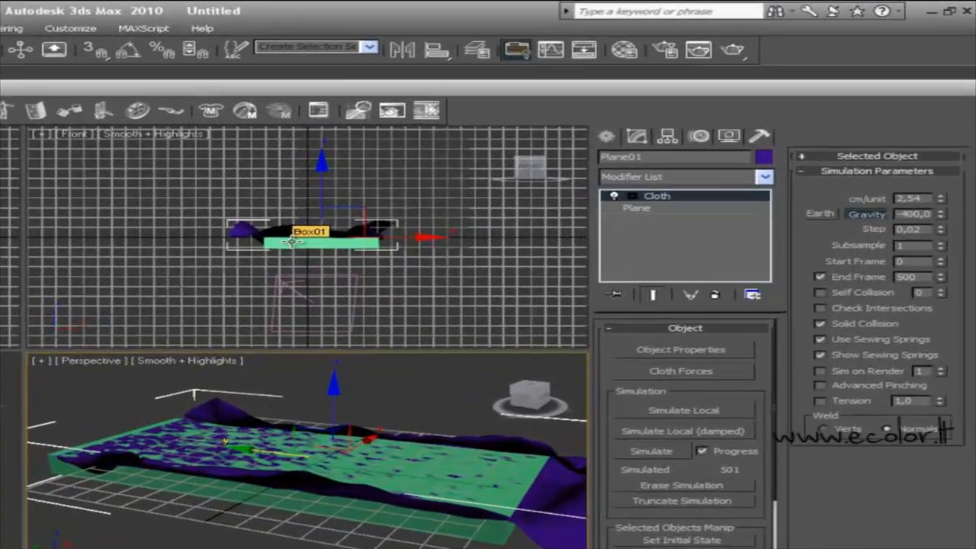
Step: Hide Box01 beneath the cloth and render the perspective view with only the cloth
left_click(540, 211)
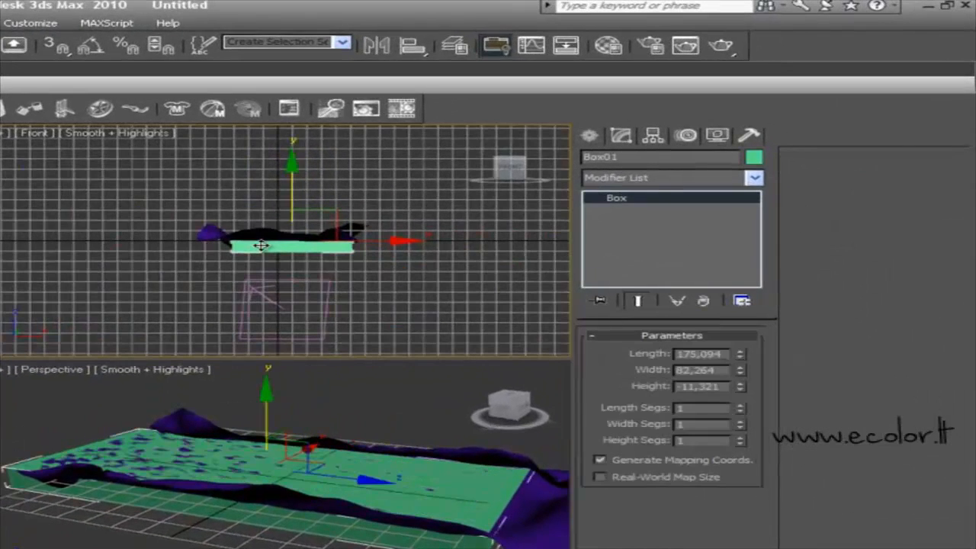
right_click(339, 415)
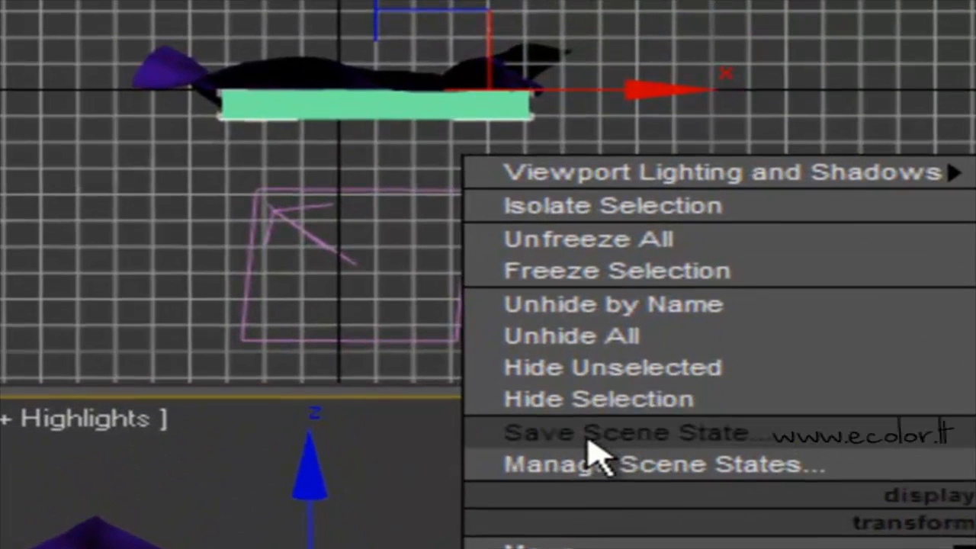
left_click(638, 402)
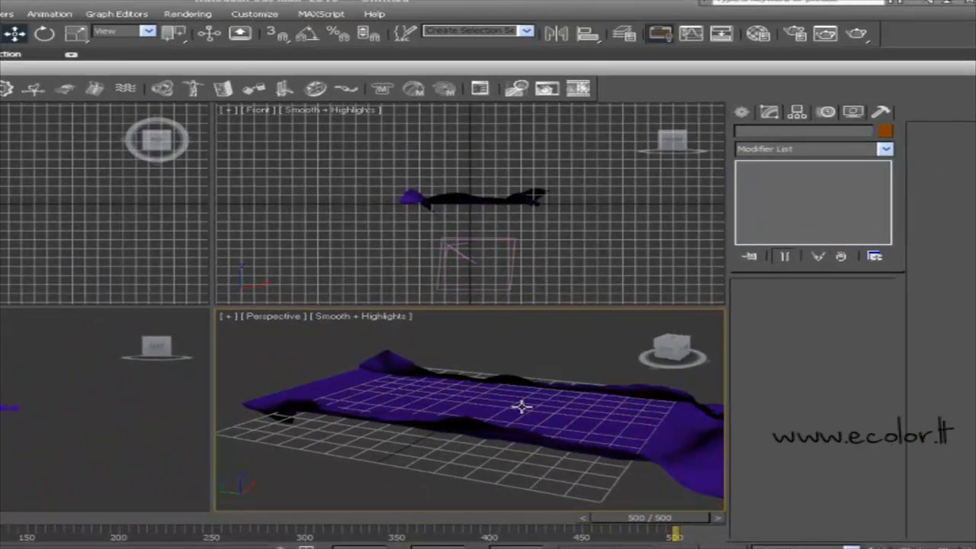
left_click(857, 35)
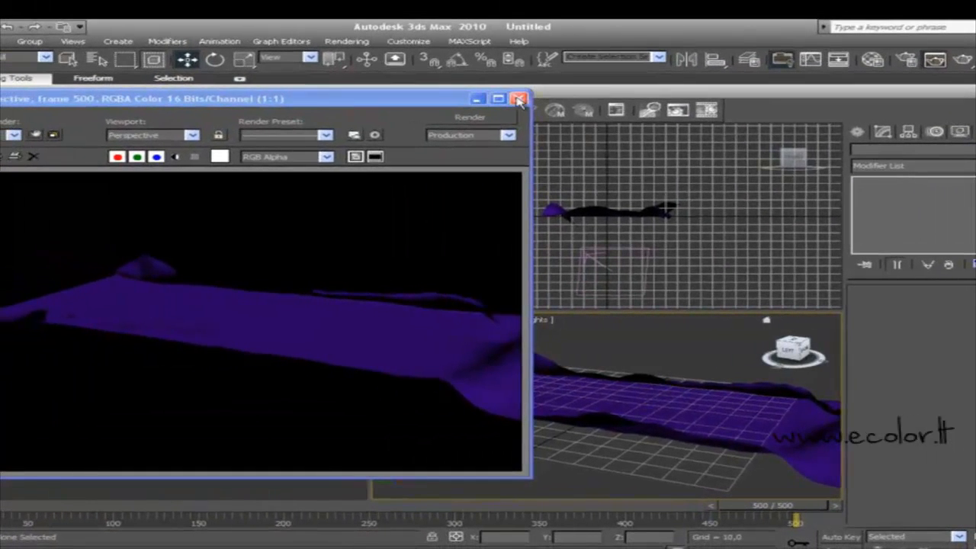
left_click(373, 76)
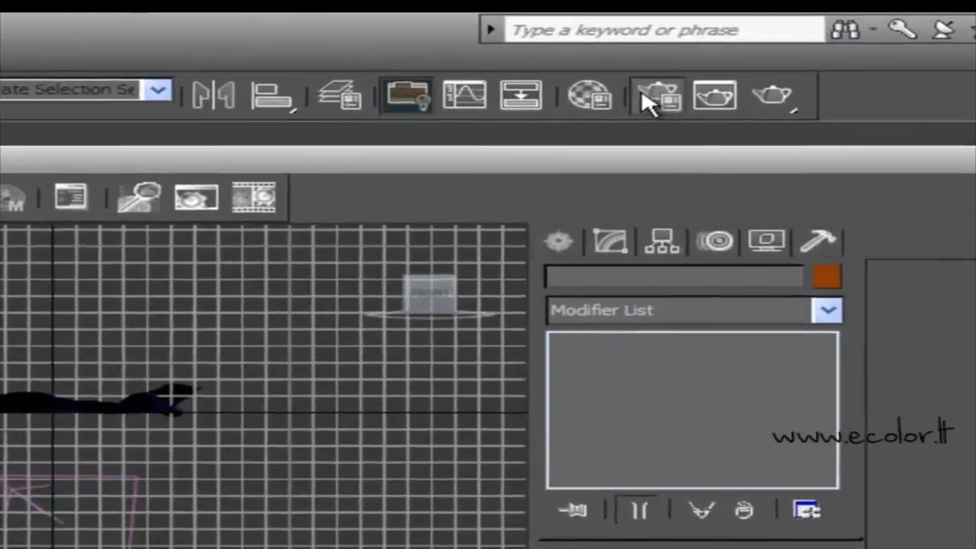
Step: Enable Force 2-Sided in the common render settings
left_click(905, 61)
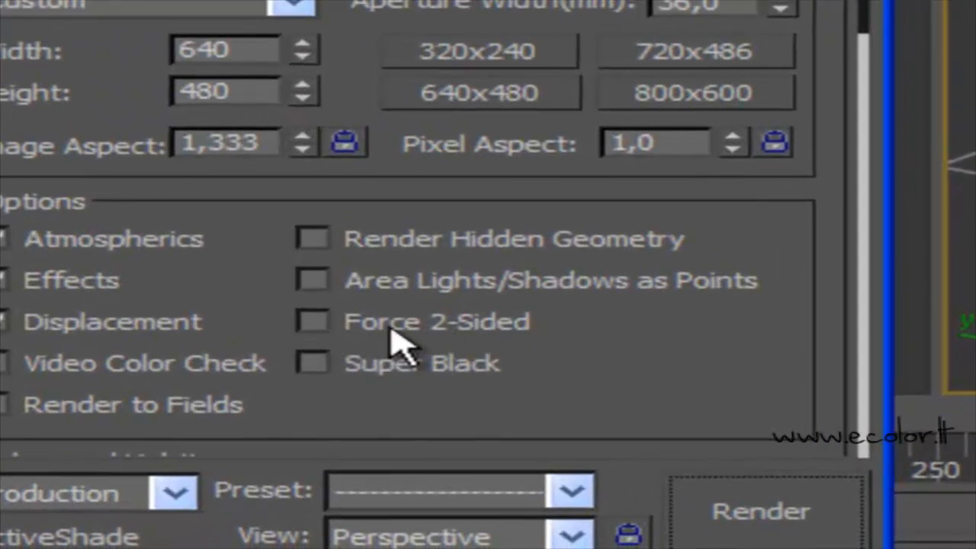
left_click(315, 322)
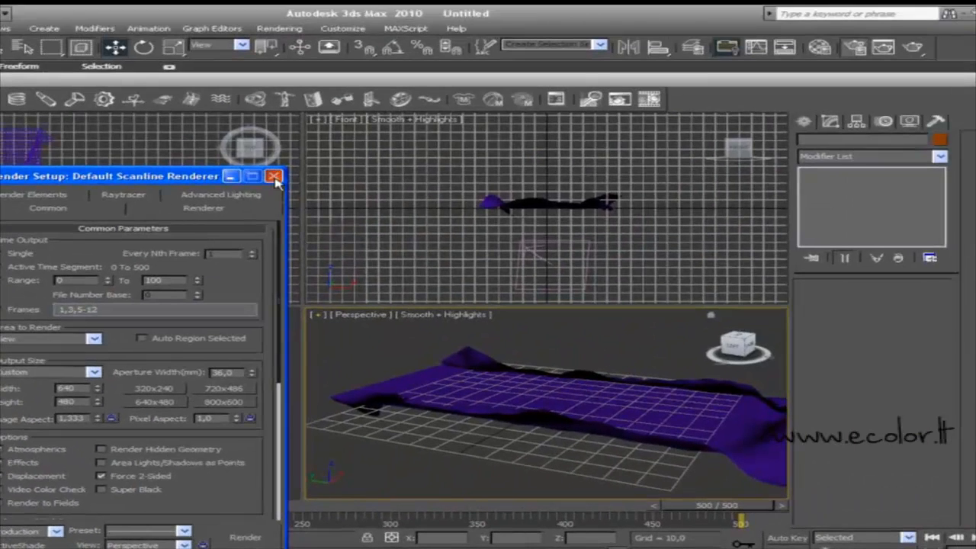
left_click(277, 175)
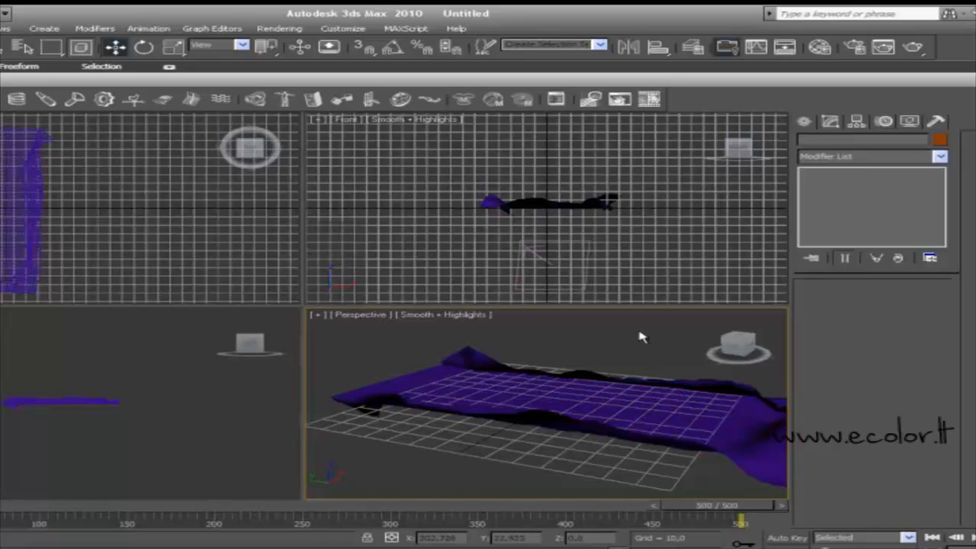
mouse_move(740, 358)
left_mouse_down()
mouse_move(738, 344)
mouse_move(741, 359)
left_mouse_up()
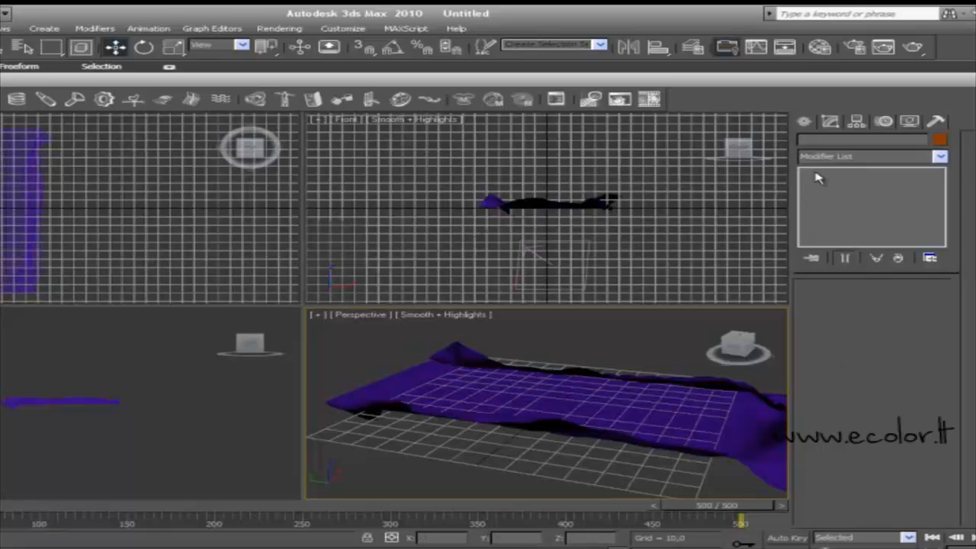
Step: Assign a Bitmap map to the diffuse color of the 01 - Default material
left_click(820, 48)
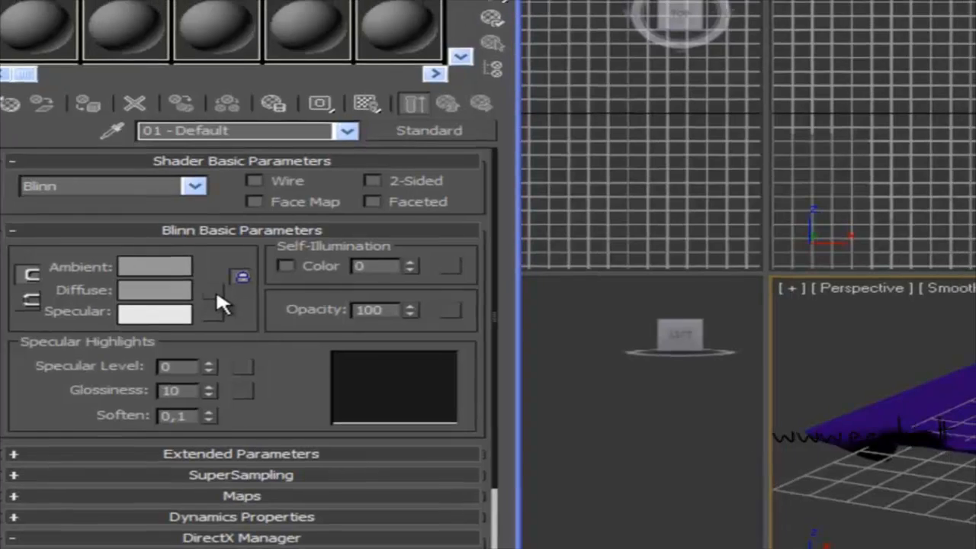
left_click(248, 286)
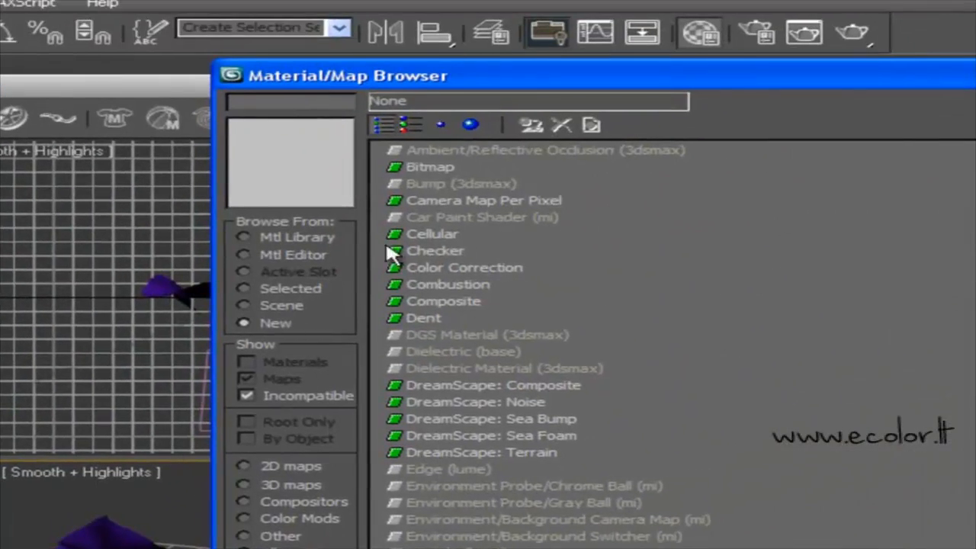
left_click(444, 169)
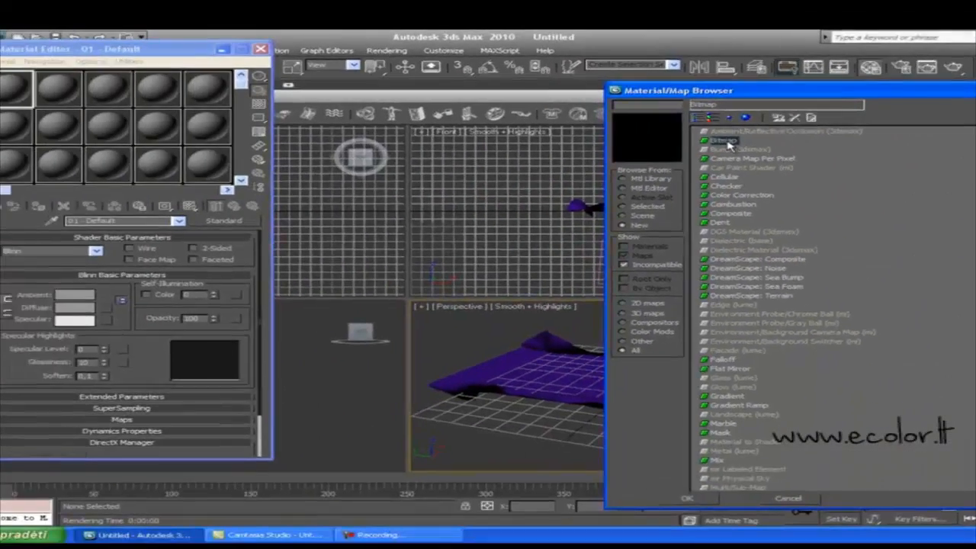
double_click(728, 145)
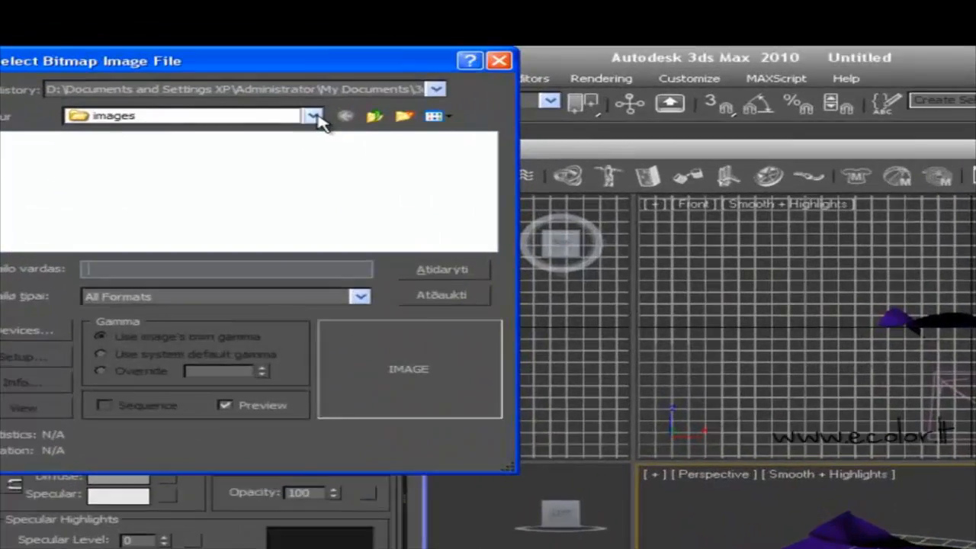
Step: Browse to the AUDINIAI folder inside MATERIALAI under Mano dokumentai for the bitmap file
left_click(314, 116)
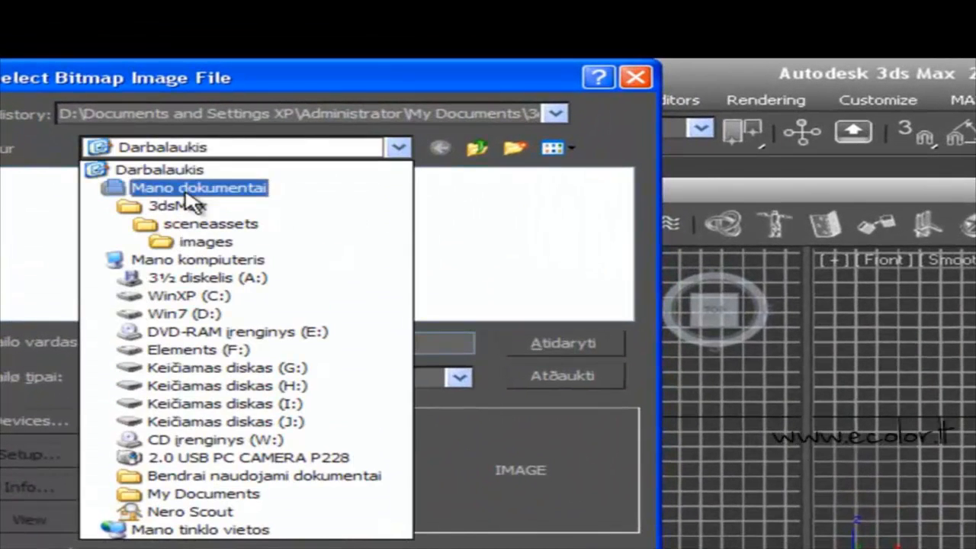
left_click(176, 150)
left_click_drag(114, 312, 315, 330)
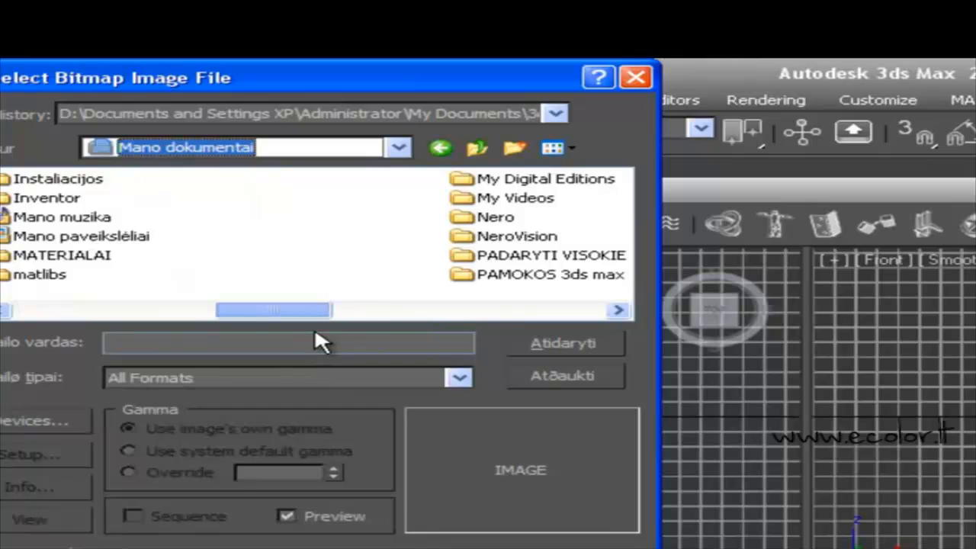
double_click(92, 255)
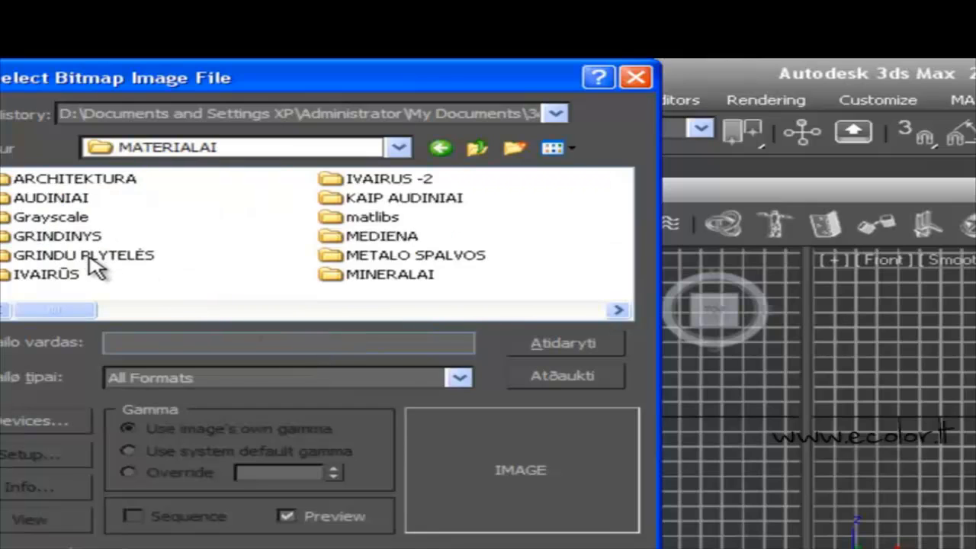
double_click(71, 201)
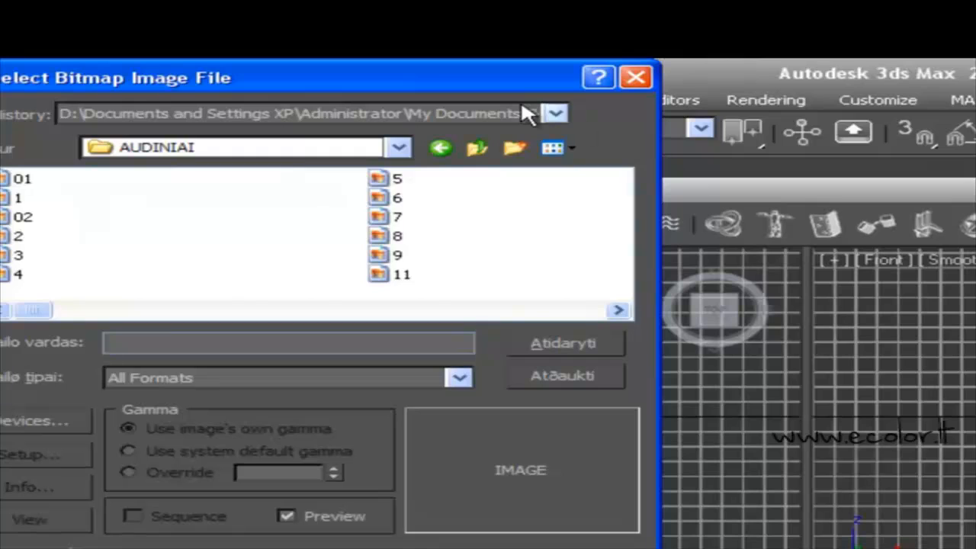
Step: Show the fabric images as thumbnails and load Pillow 410 x 410 px 1708 as the diffuse bitmap
left_click(555, 149)
left_click(629, 171)
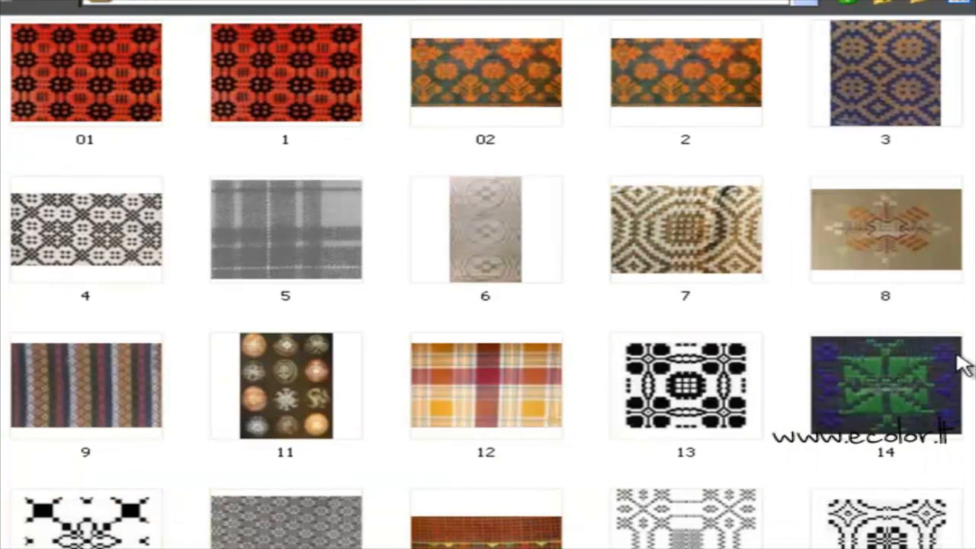
scroll(488, 282, "down", 6)
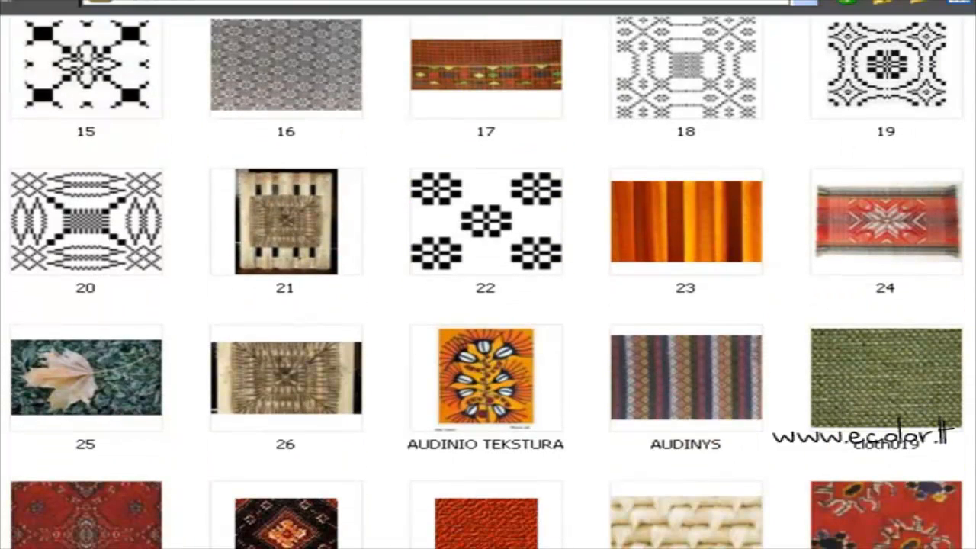
scroll(487, 282, "down", 6)
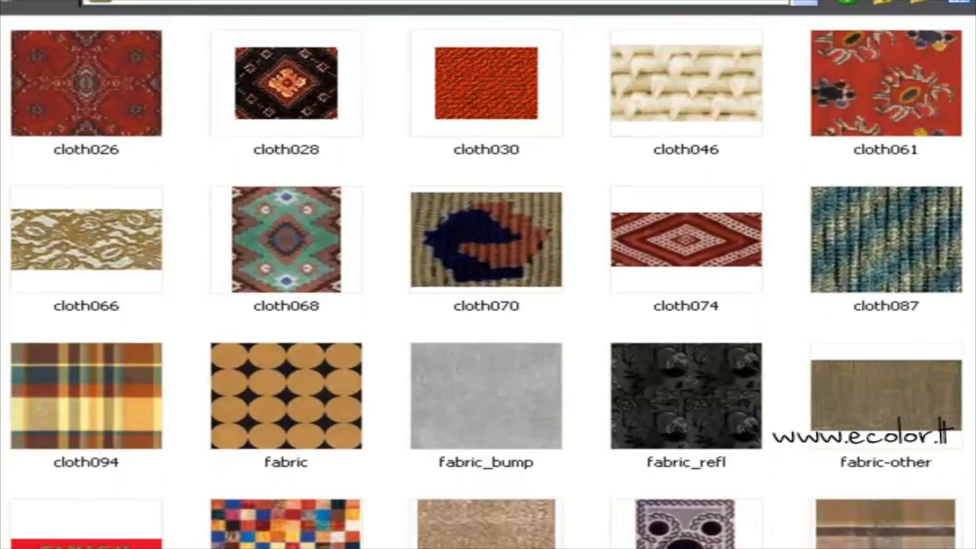
scroll(488, 282, "down", 2)
scroll(488, 282, "down", 3)
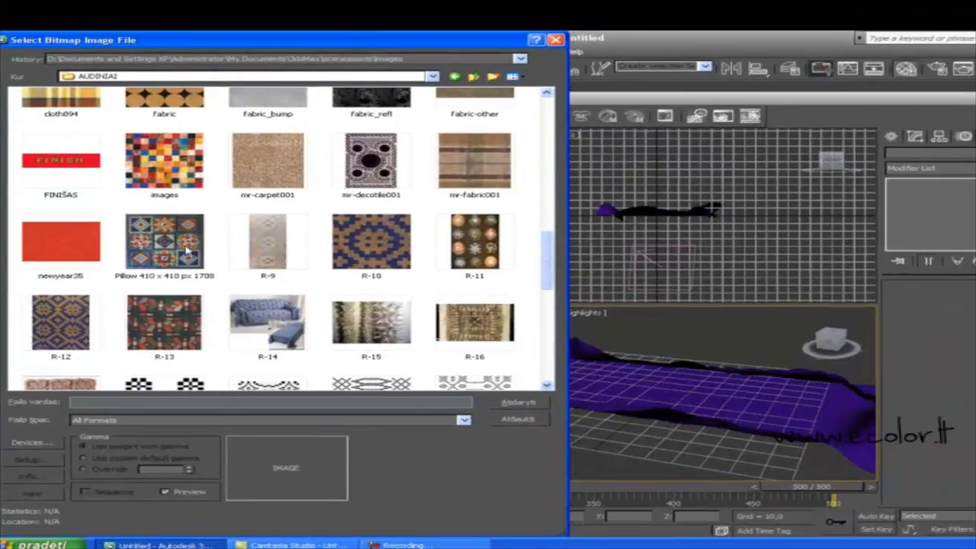
double_click(177, 254)
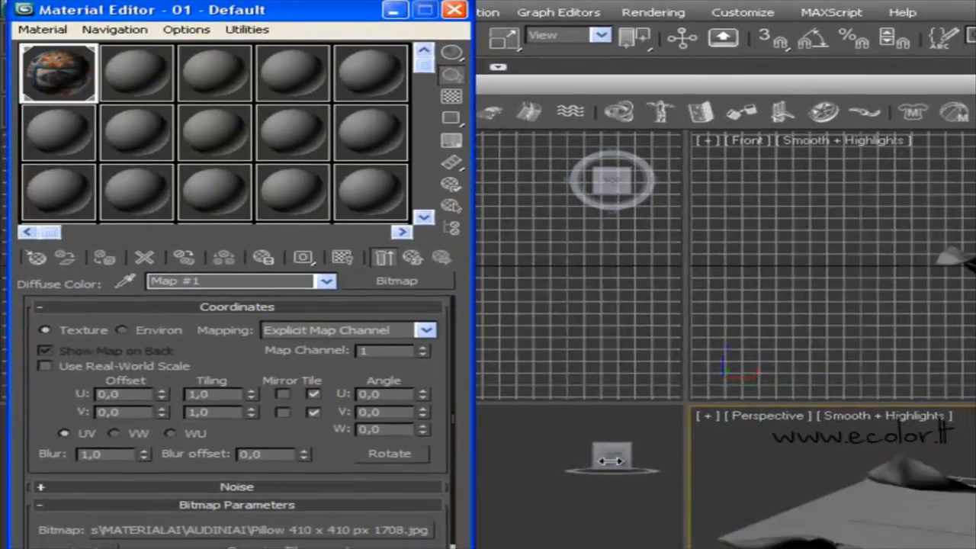
Step: Show the fabric map on the cloth in the viewport and render the perspective view
left_click(342, 257)
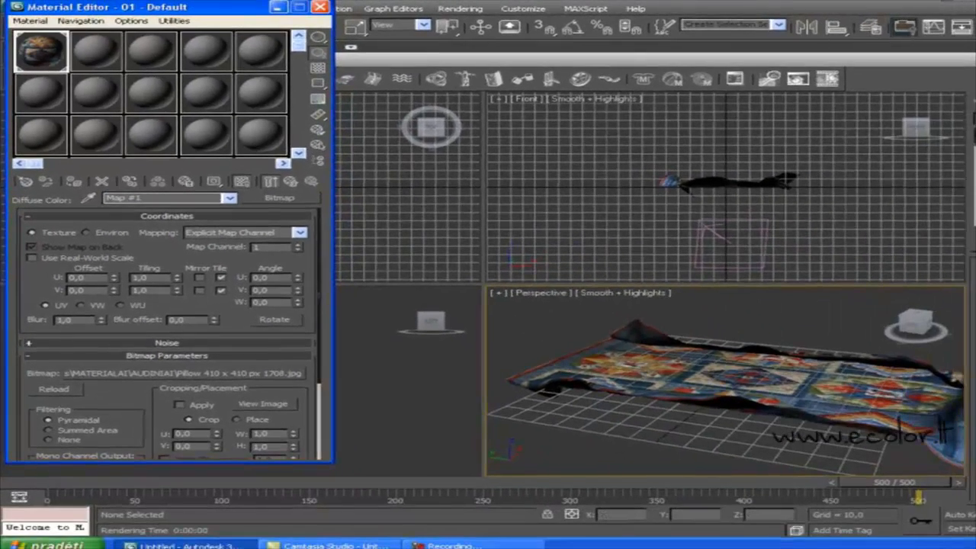
key("shift+q")
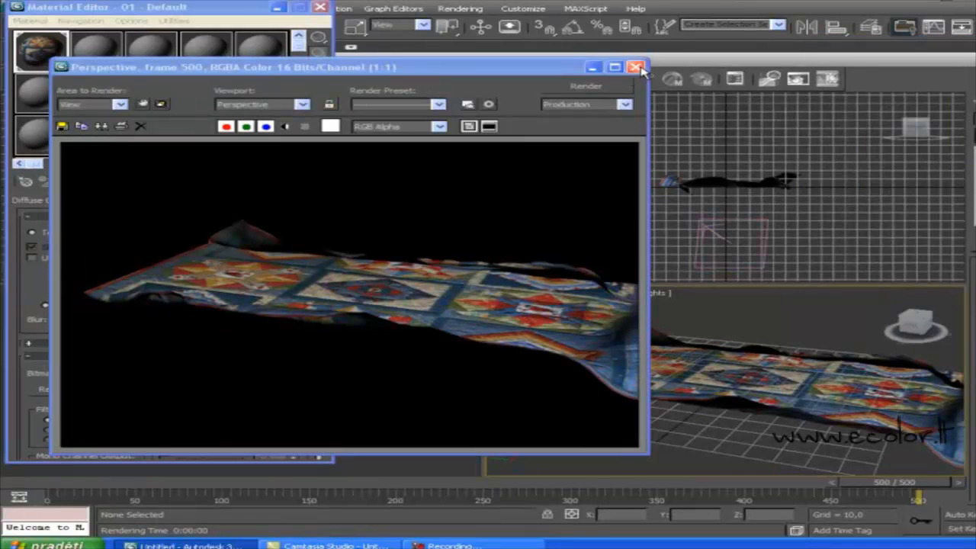
left_click(635, 67)
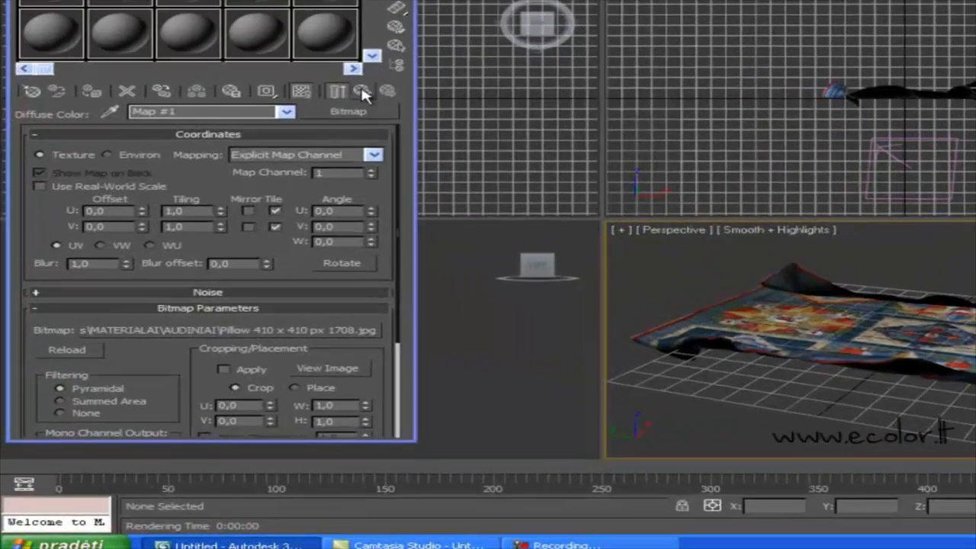
Step: Return to the parent material and assign a Gradient Ramp map to its Self-Illumination slot
left_click(293, 181)
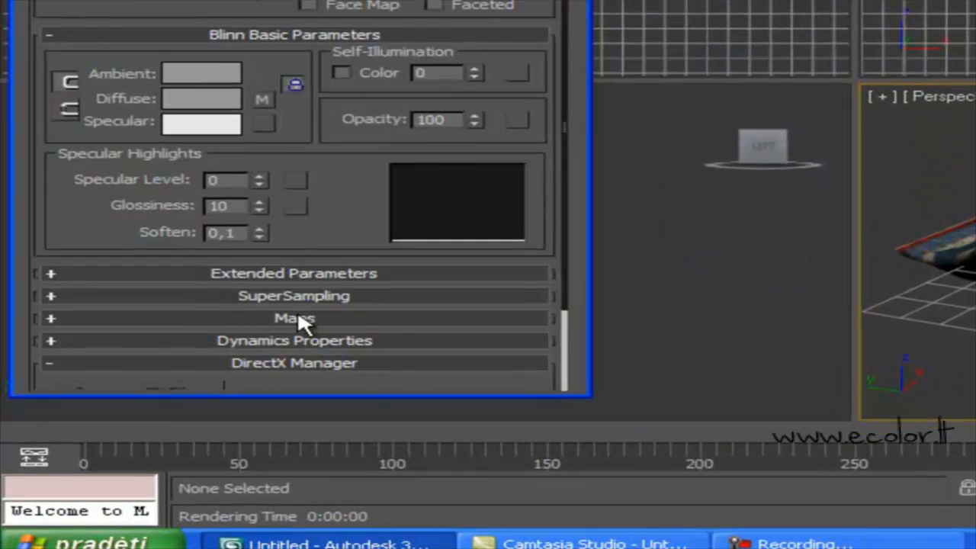
left_click(298, 317)
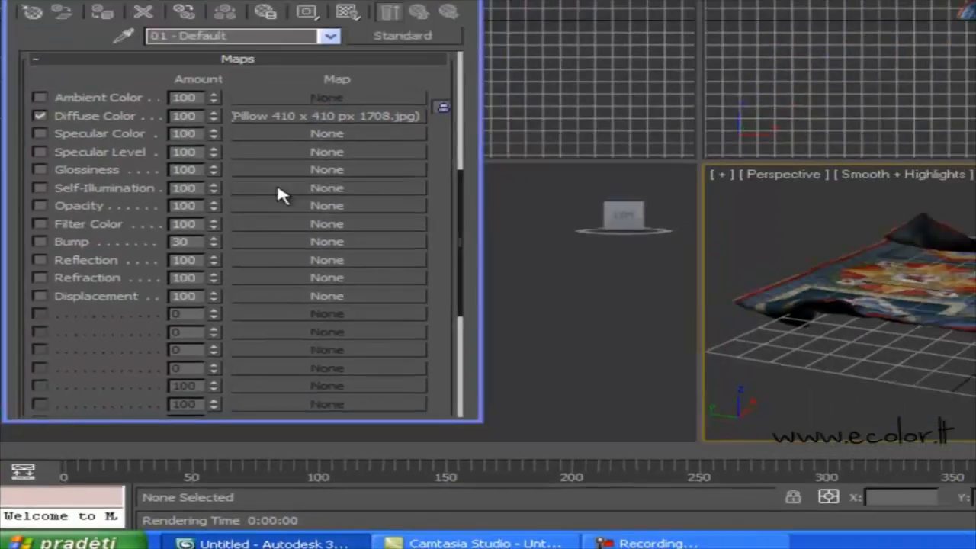
left_click(344, 114)
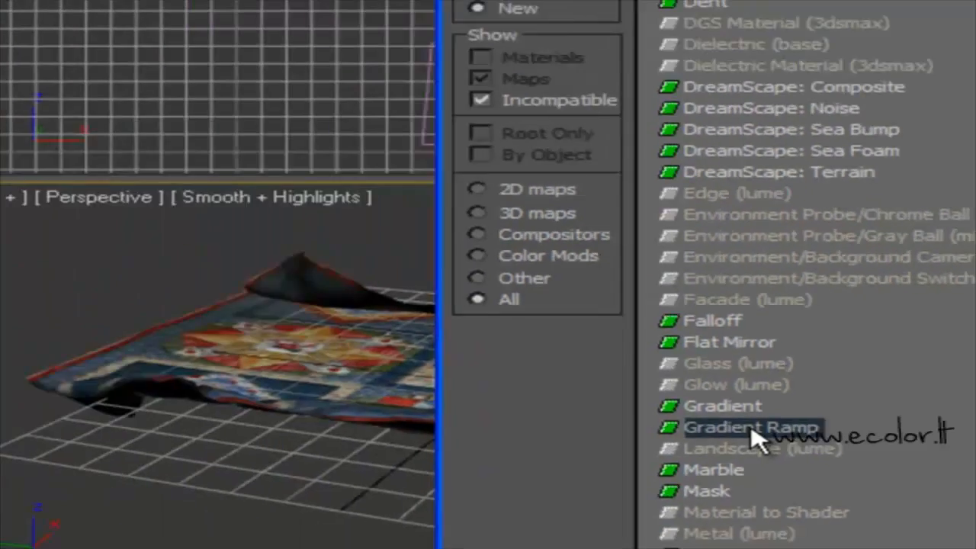
double_click(379, 424)
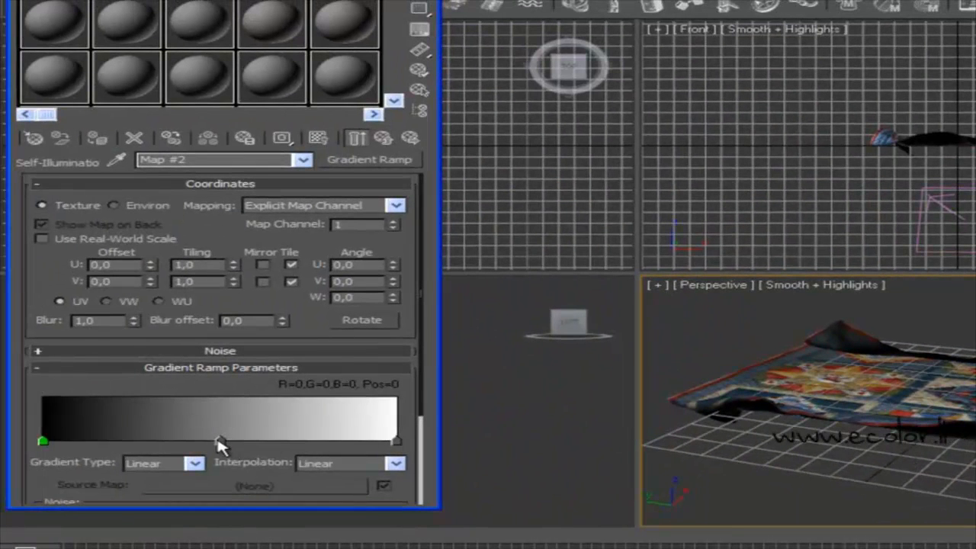
Step: Move the ramp's middle grey flag to position 1 and place an added near-white flag at position 2
left_click_drag(218, 443, 47, 457)
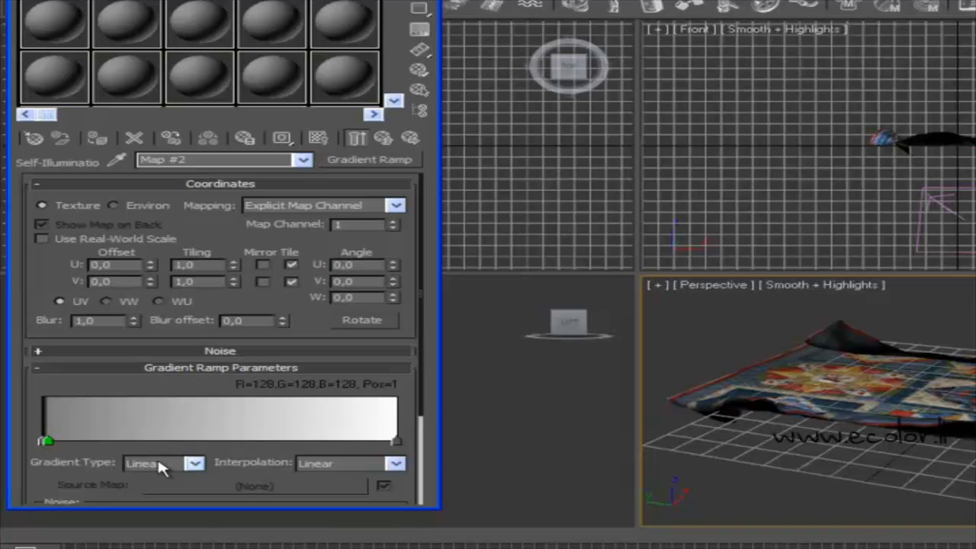
left_click(381, 444)
left_click_drag(383, 443, 57, 450)
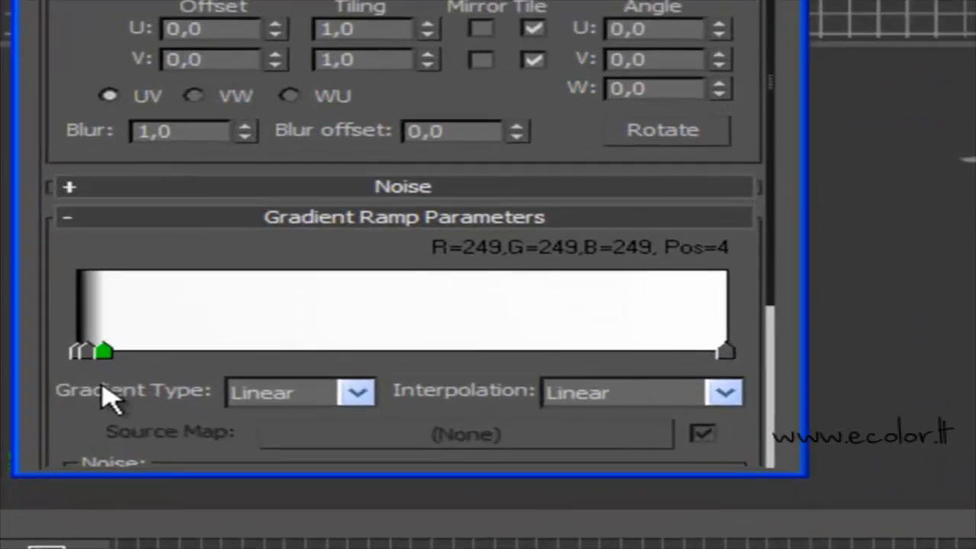
left_click_drag(107, 397, 90, 396)
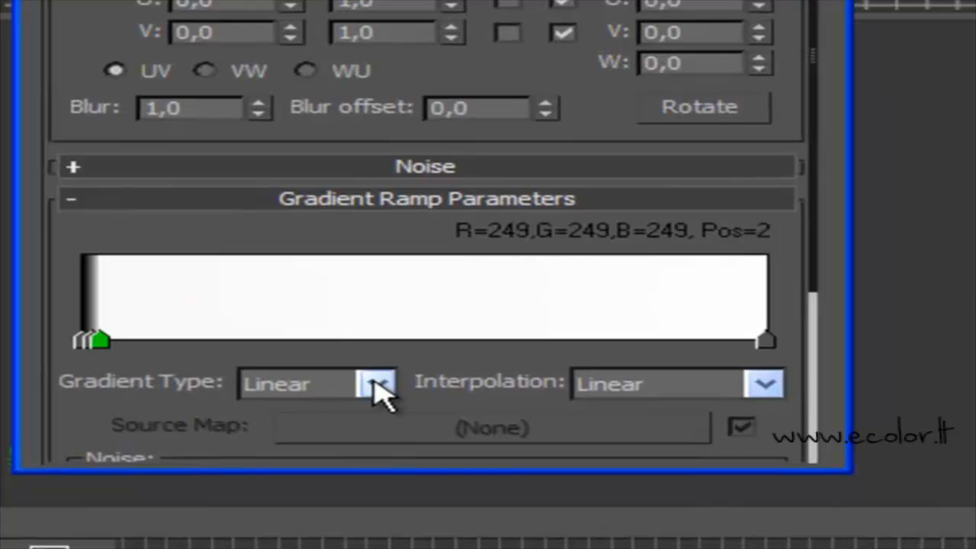
Step: Set the ramp's gradient type to Normal, then render the perspective view and close the material editor
left_click(379, 385)
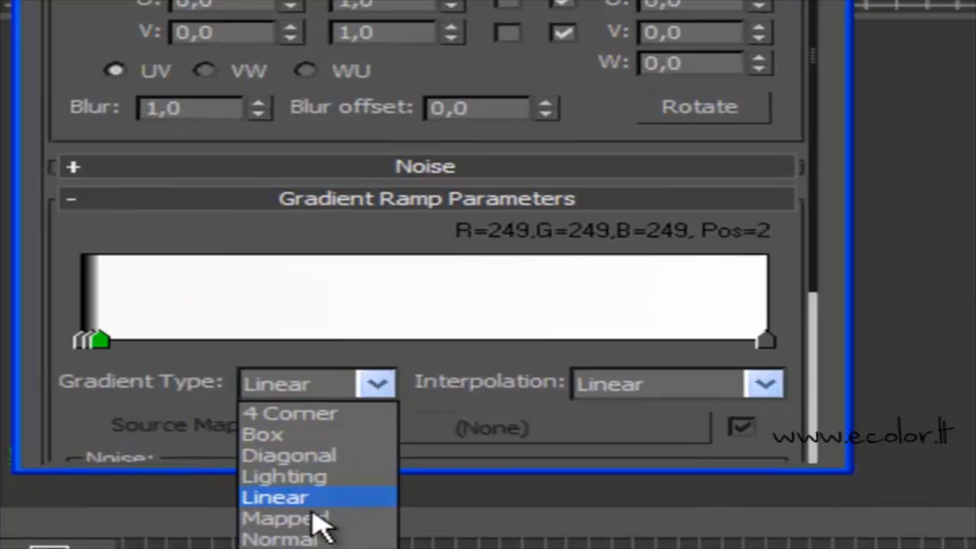
left_click(297, 539)
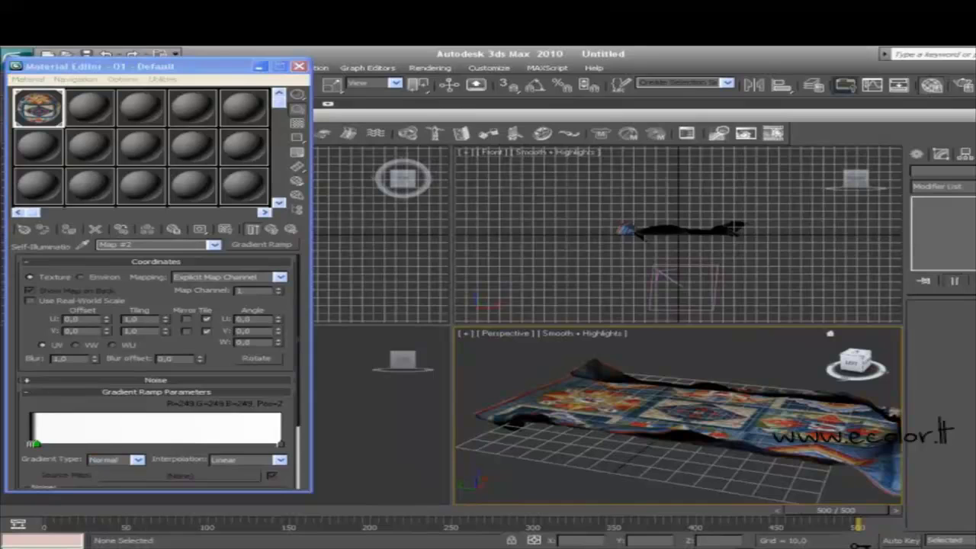
key("shift+q")
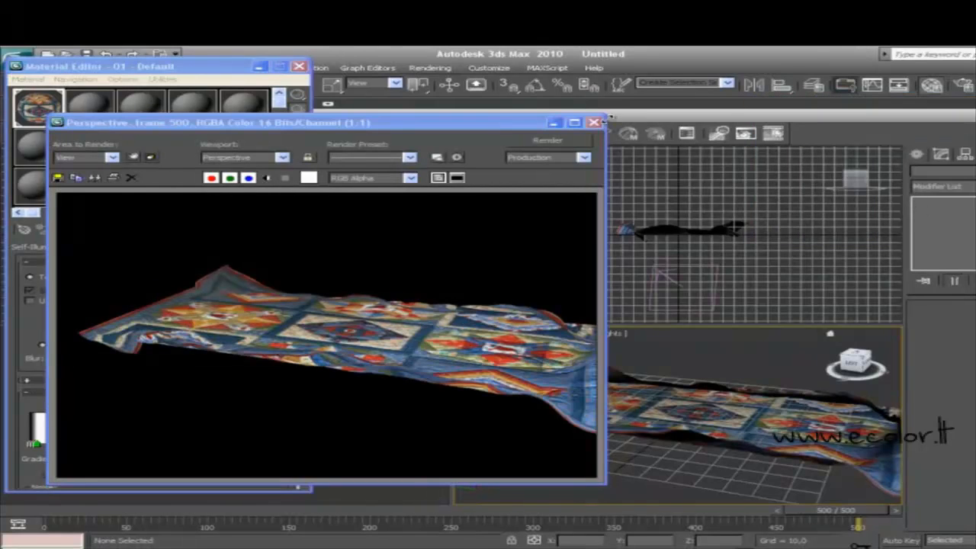
left_click(594, 123)
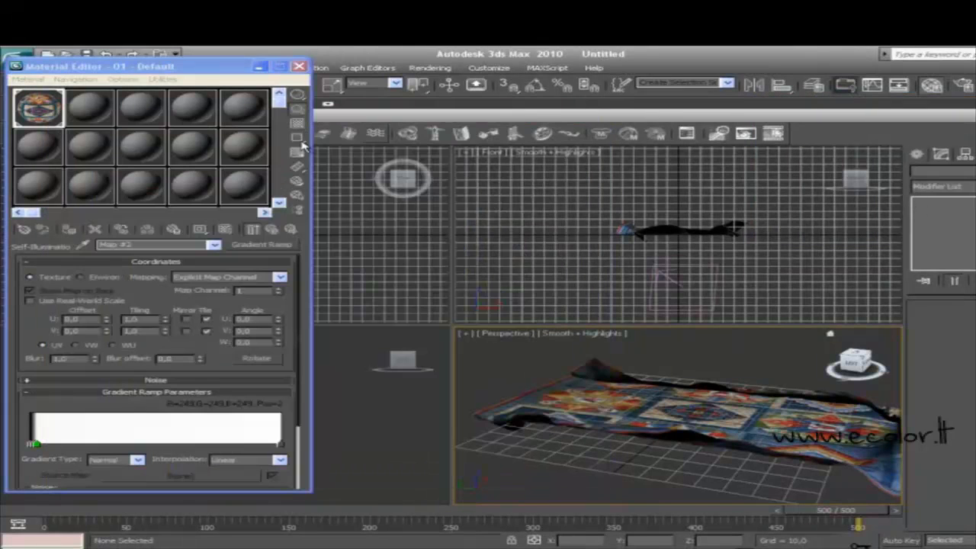
left_click(299, 66)
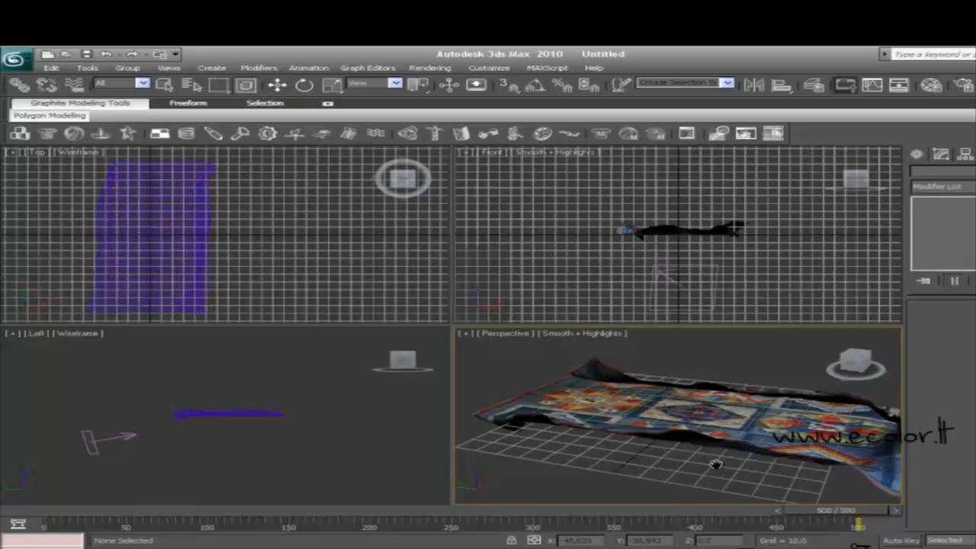
Step: Change the environment background color to bright green and render the perspective view
middle_click_drag(716, 464, 702, 465)
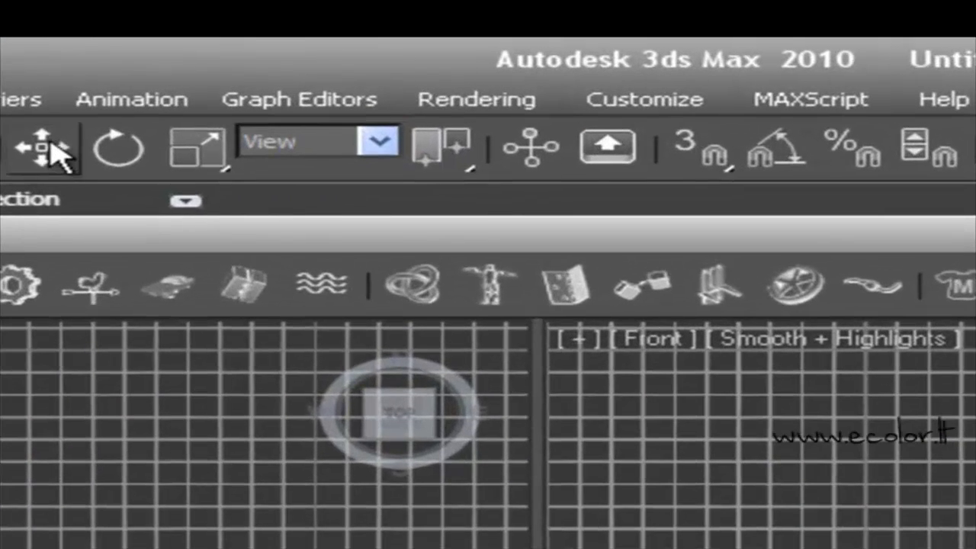
left_click(55, 150)
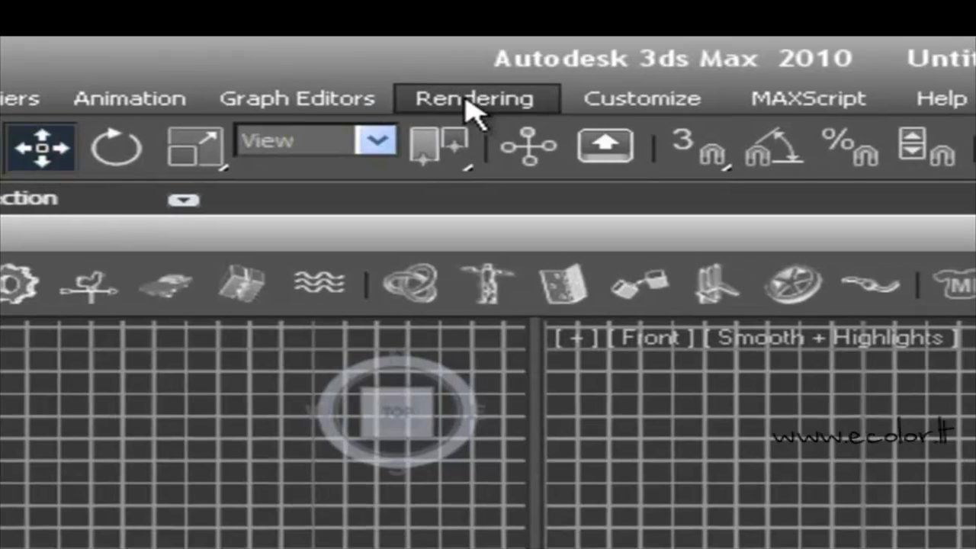
left_click(465, 101)
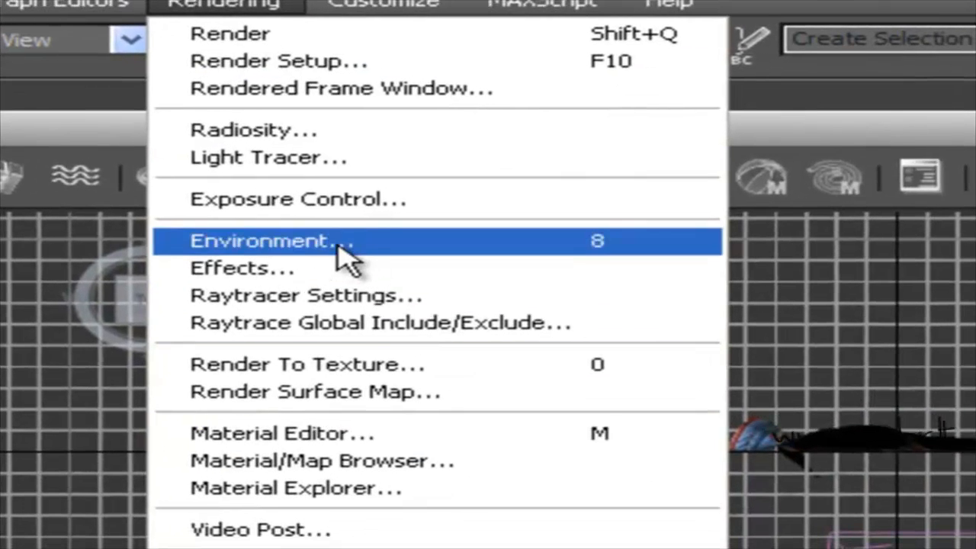
left_click(458, 290)
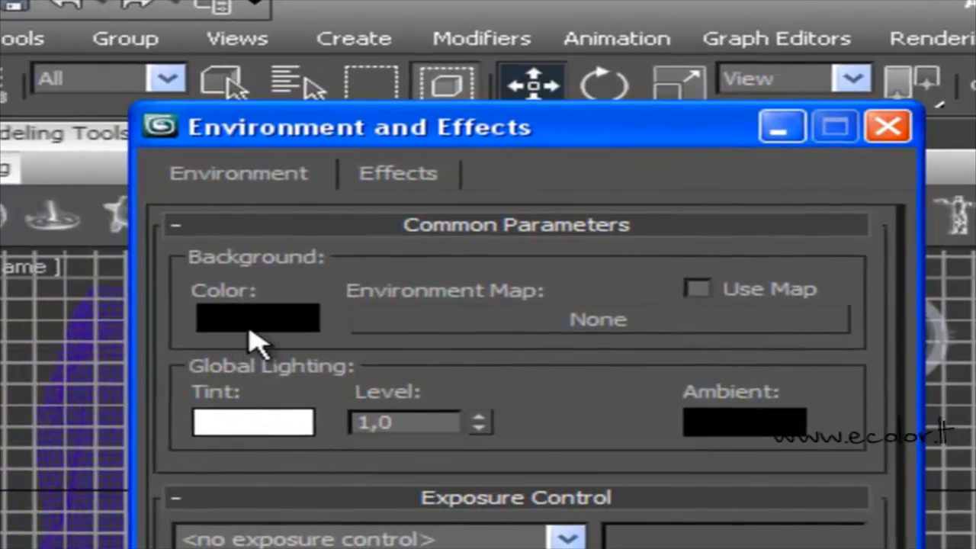
left_click(131, 313)
left_click(816, 207)
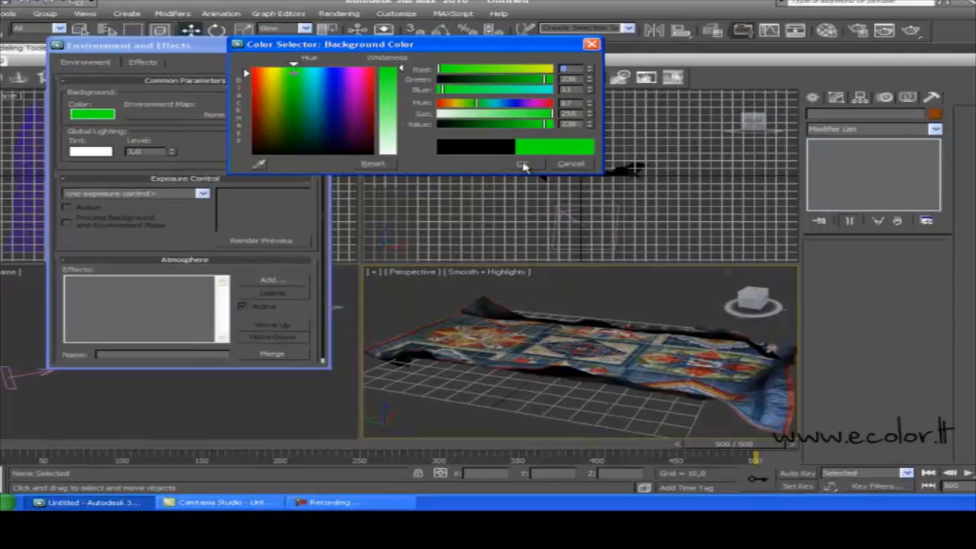
left_click(523, 165)
left_click(318, 47)
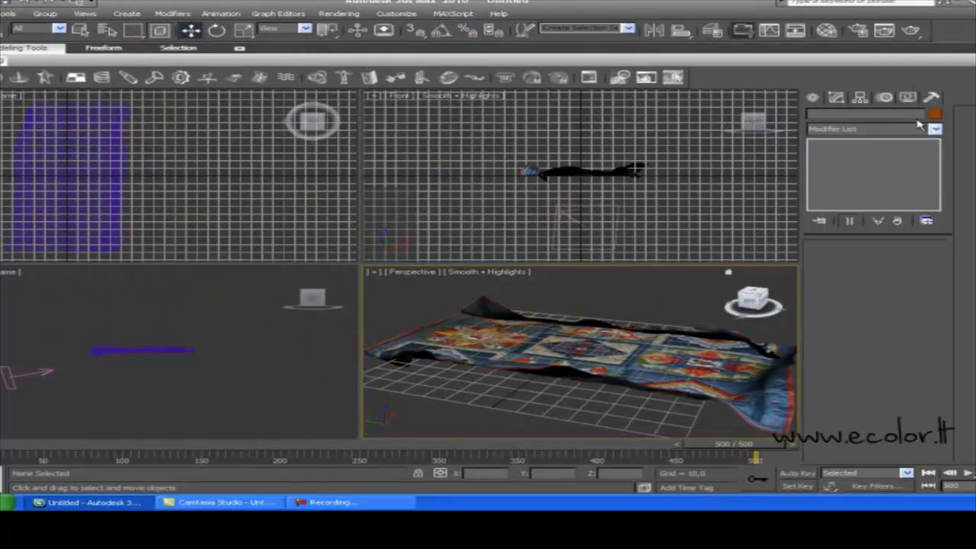
left_click(912, 30)
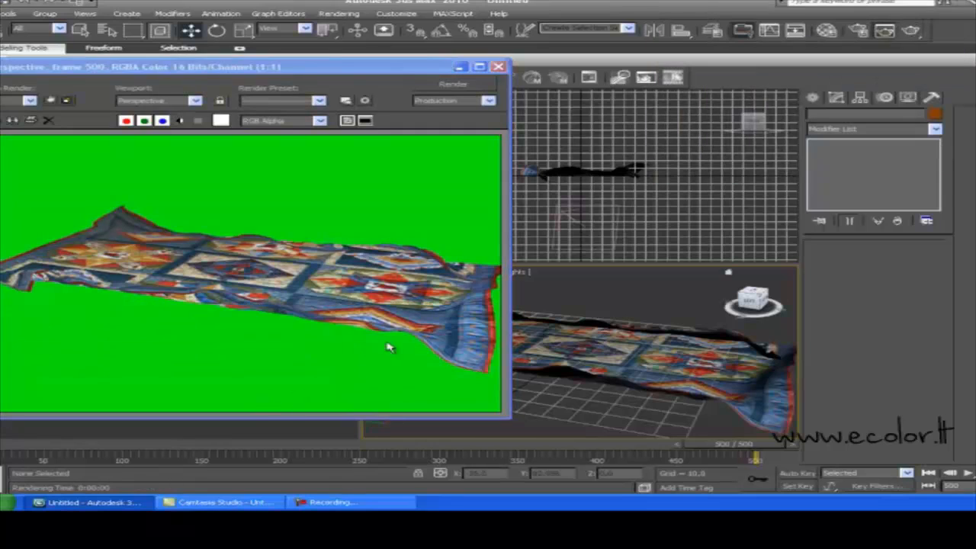
left_click(500, 67)
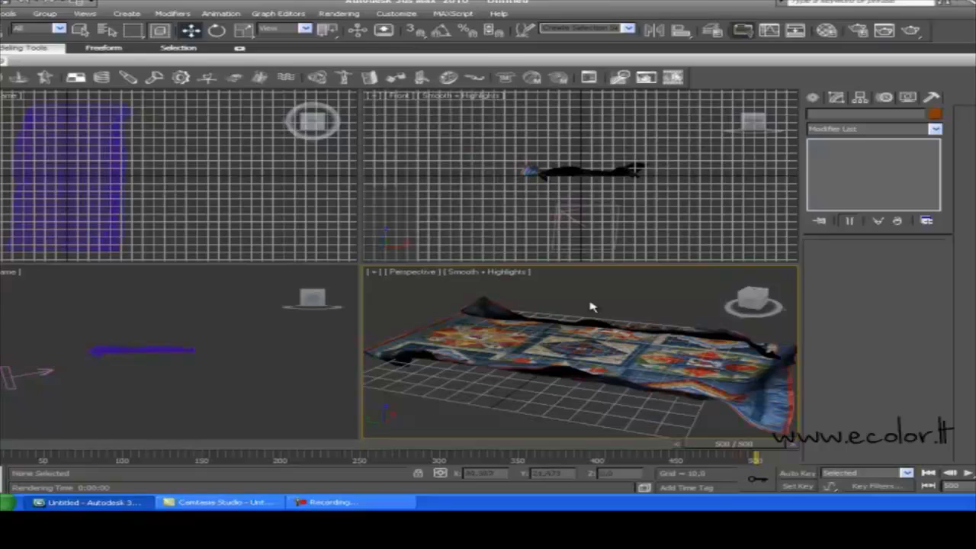
Step: Frame the whole cloth in the perspective view at an angled viewpoint, test-render it, and close the render window
left_click(656, 355)
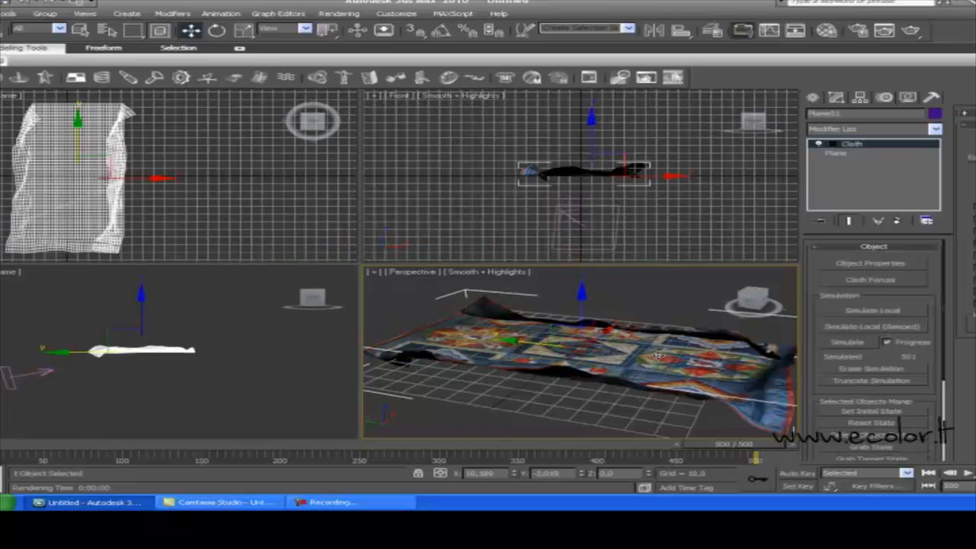
key("z")
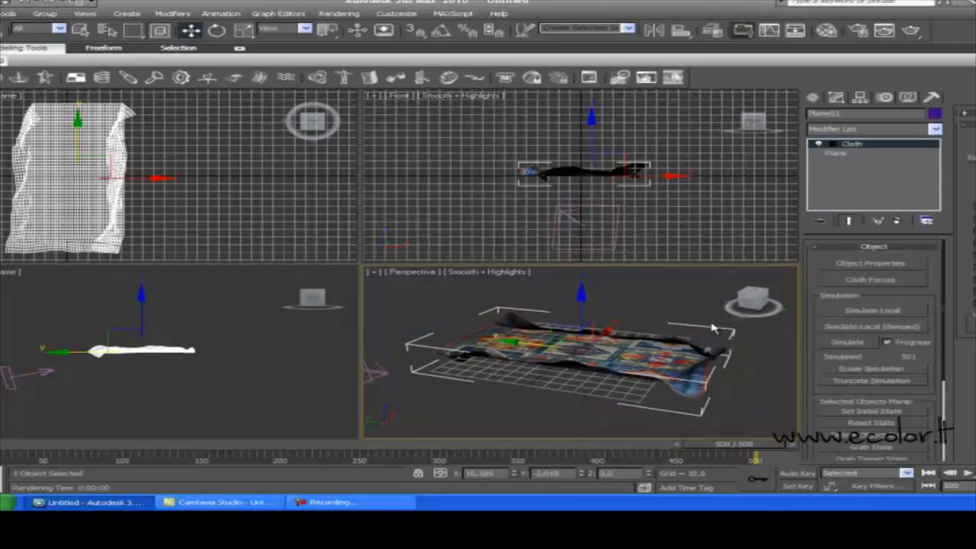
left_click(752, 302)
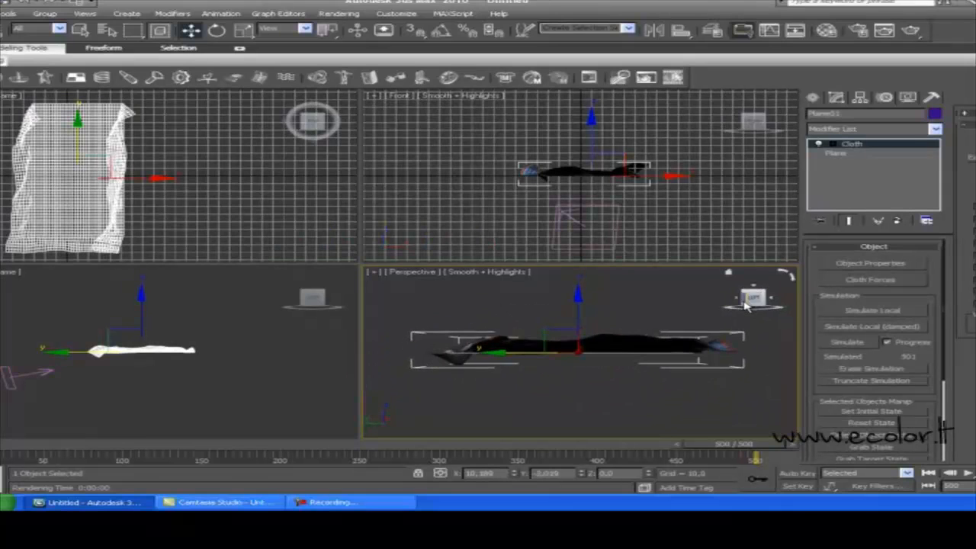
left_click_drag(738, 303, 726, 306)
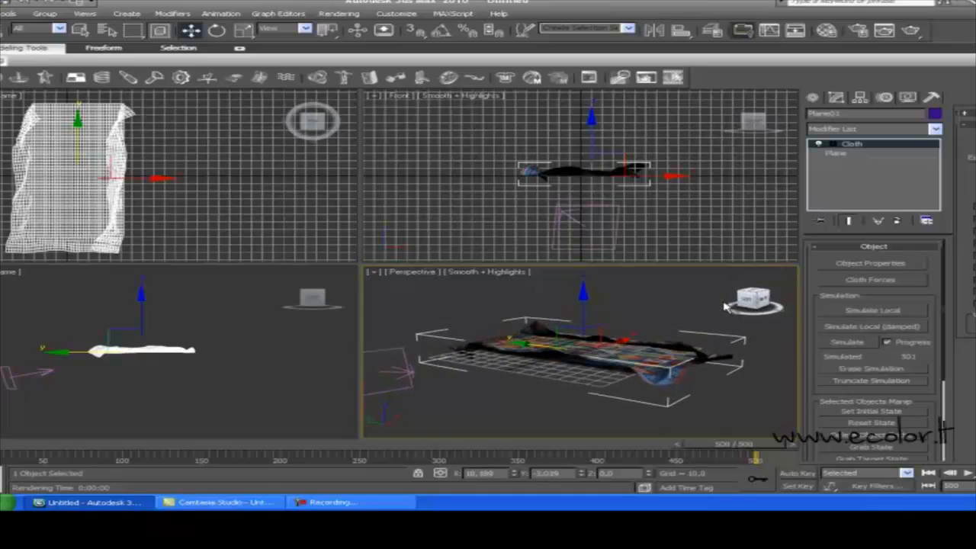
left_click(682, 304)
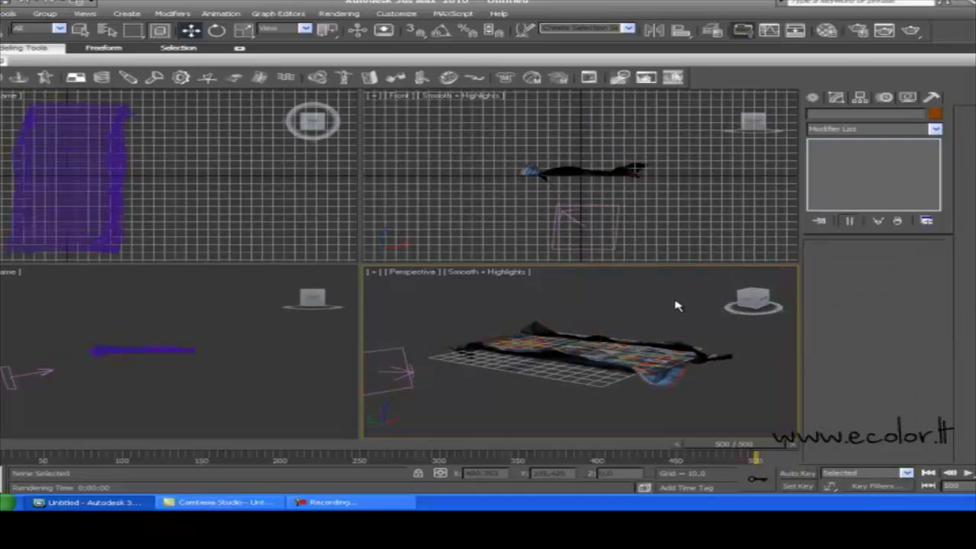
left_click(912, 30)
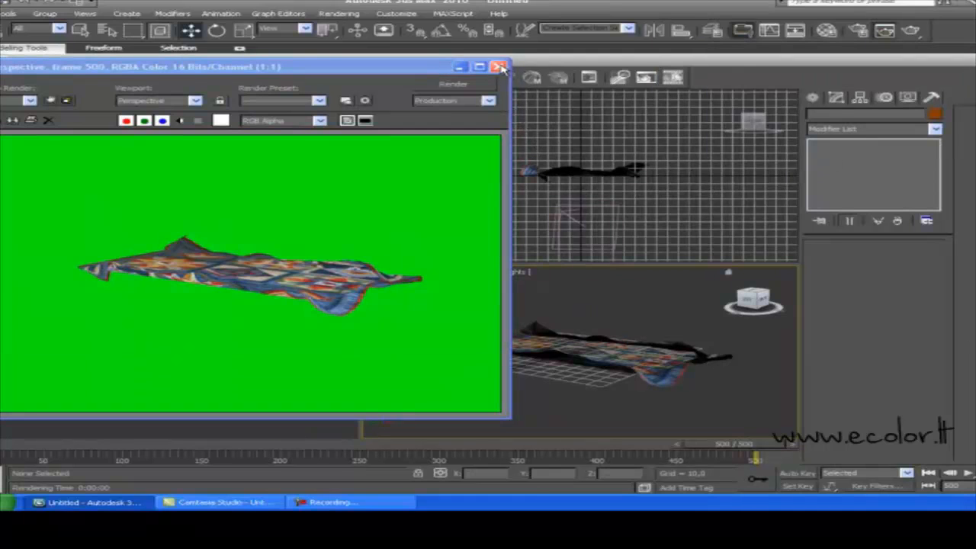
left_click(498, 67)
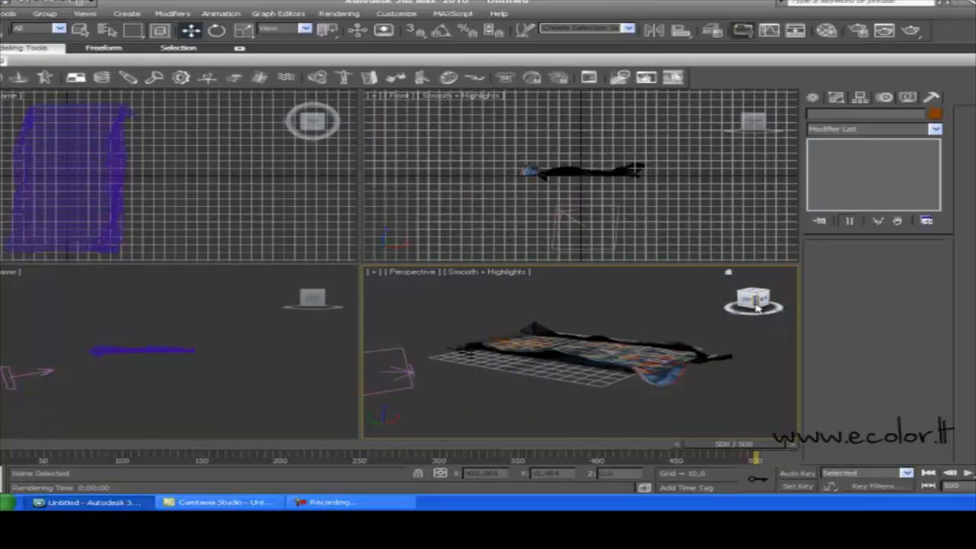
Step: Orbit the perspective view to a side angle, then set the render range end to 500 and the output size to PAL D-1 (video)
left_click_drag(759, 306, 779, 308)
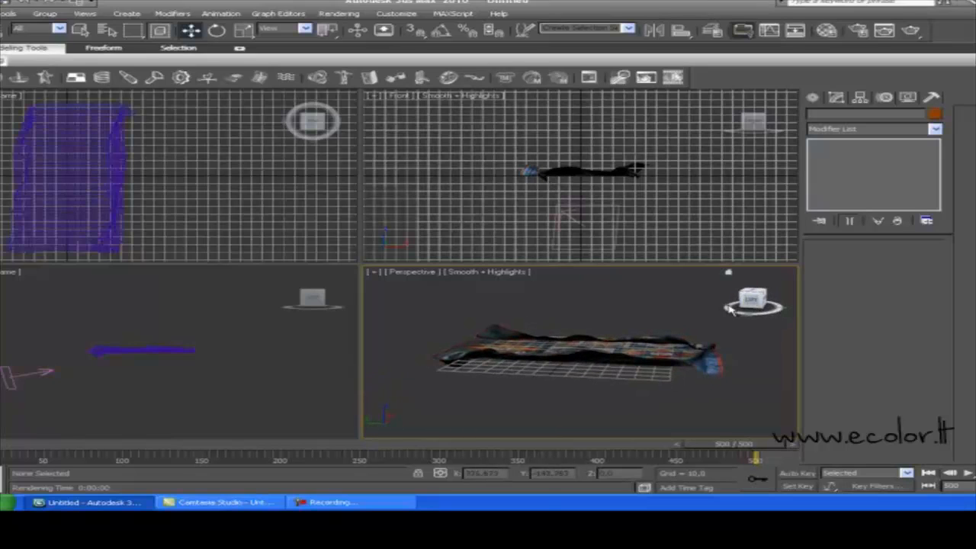
left_click(859, 30)
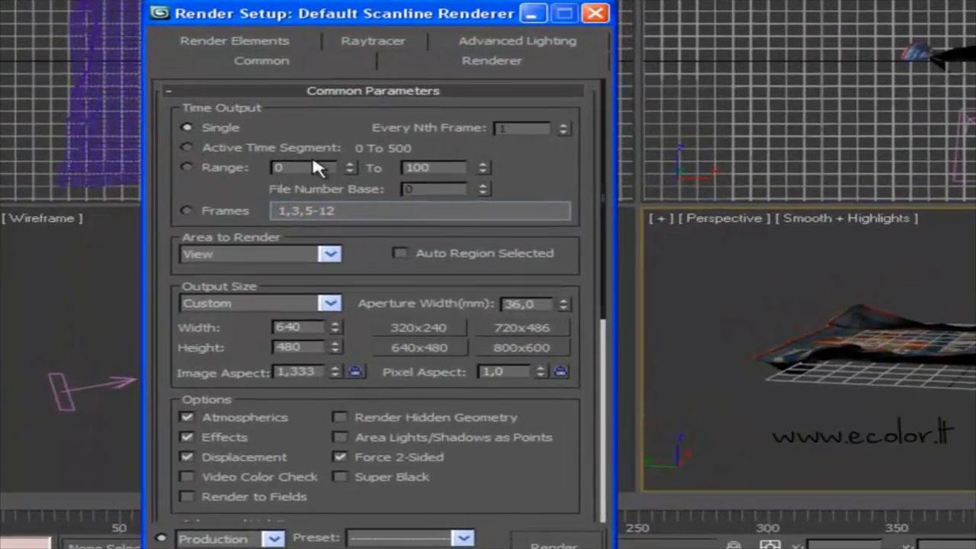
double_click(424, 168)
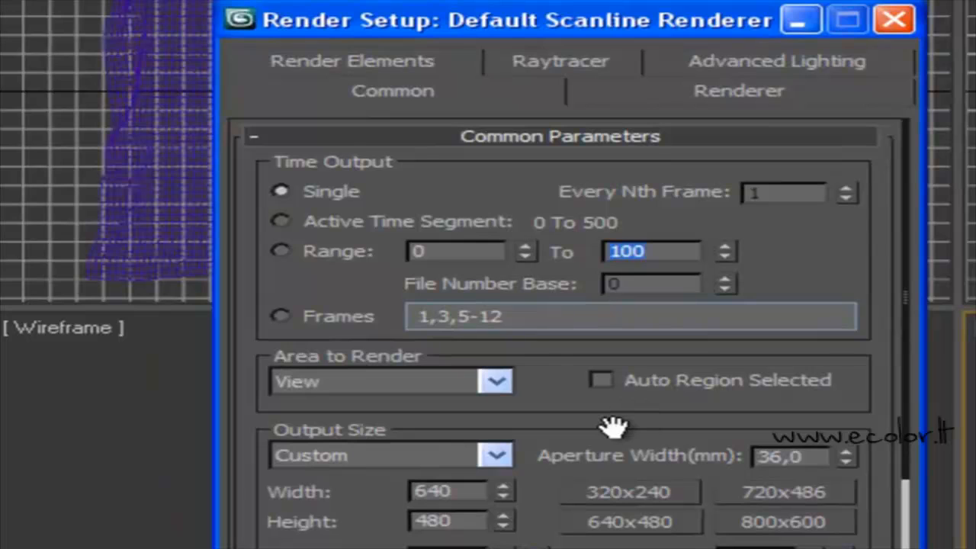
type("5")
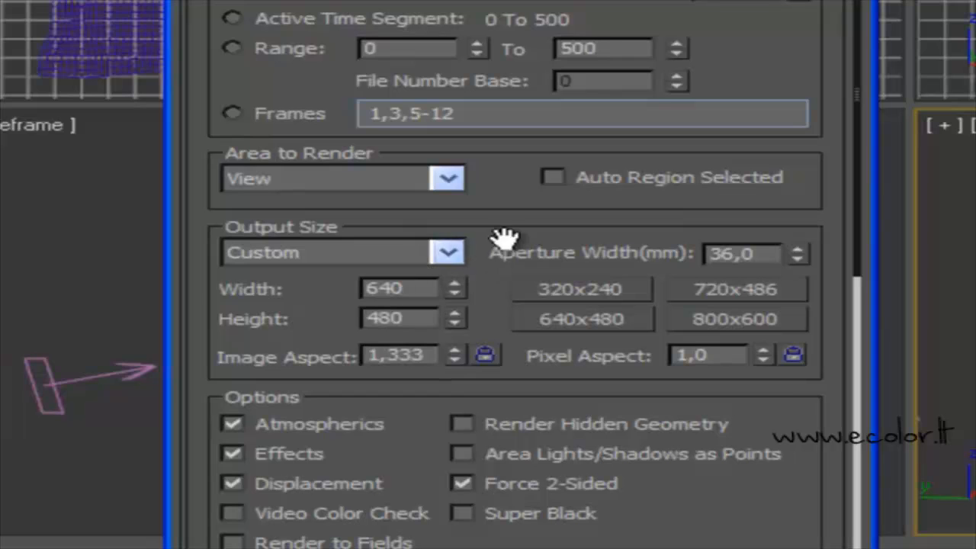
left_click(463, 263)
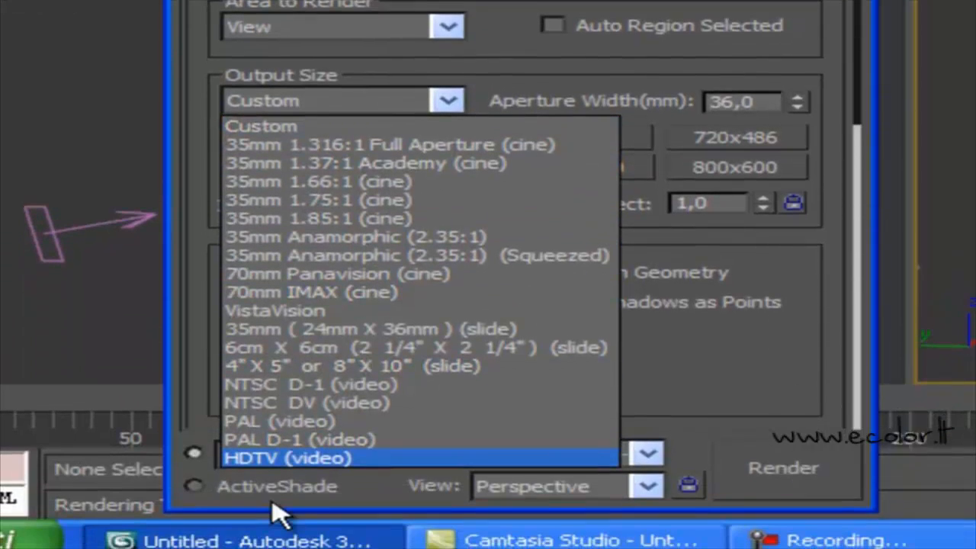
left_click(308, 434)
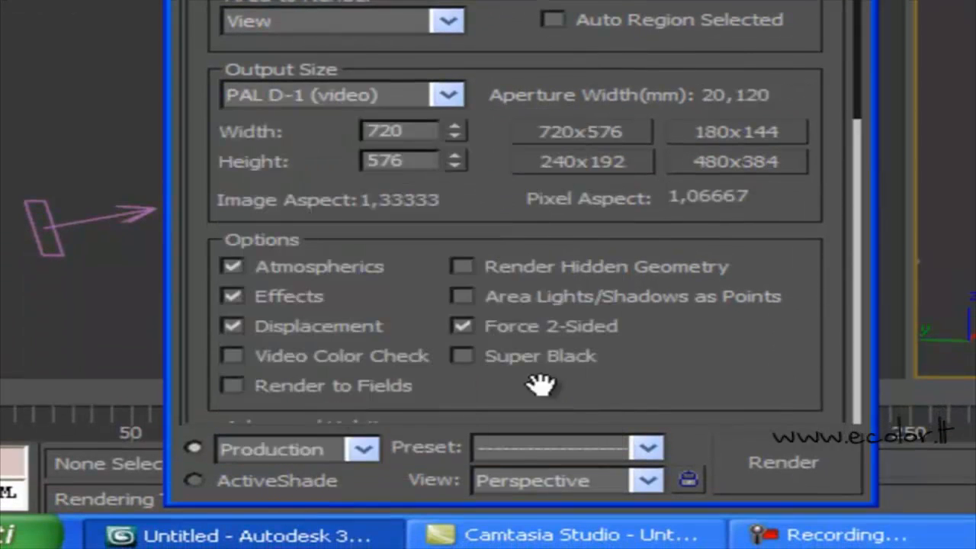
Step: Start choosing a render output file and browse to the My Videos folder inside Mano dokumentai
scroll(877, 127, "down", 10)
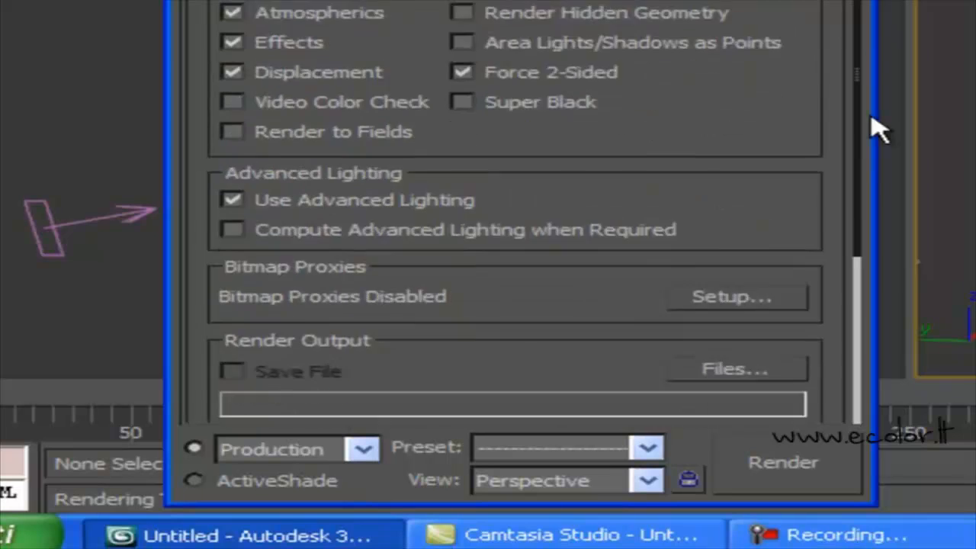
left_click(729, 65)
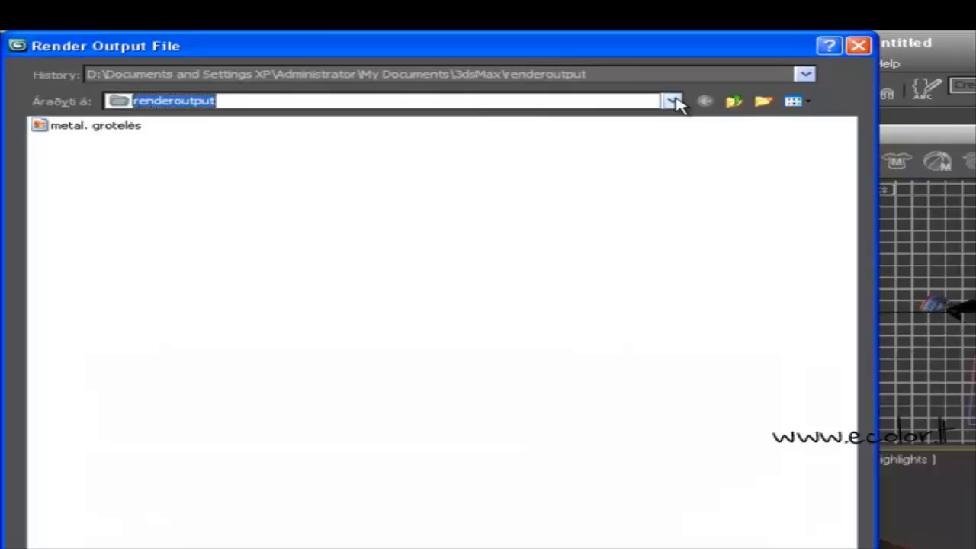
left_click(674, 102)
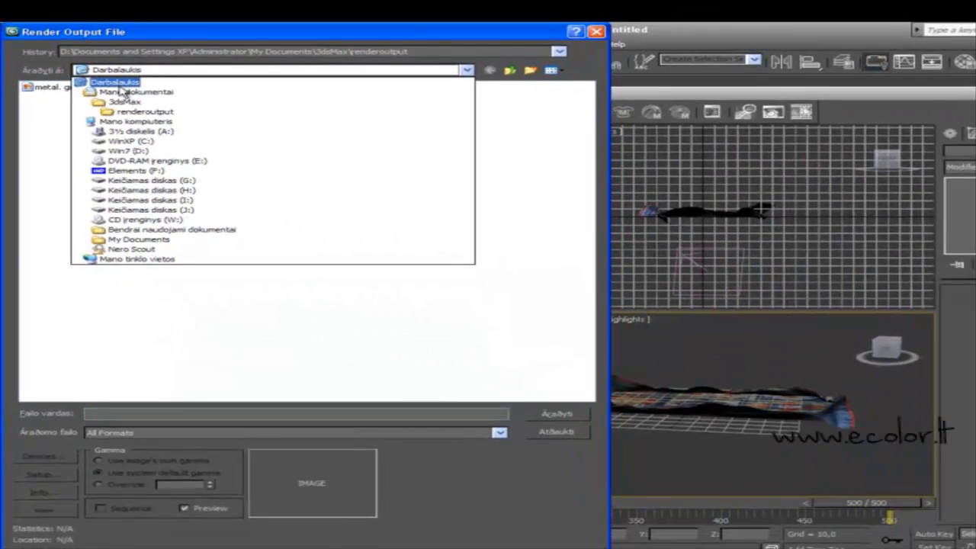
left_click(121, 83)
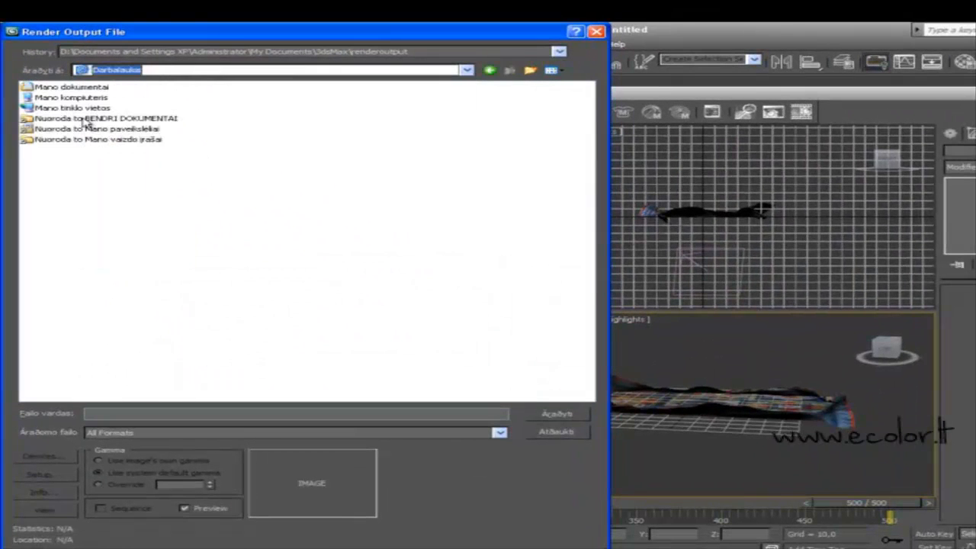
left_click(89, 89)
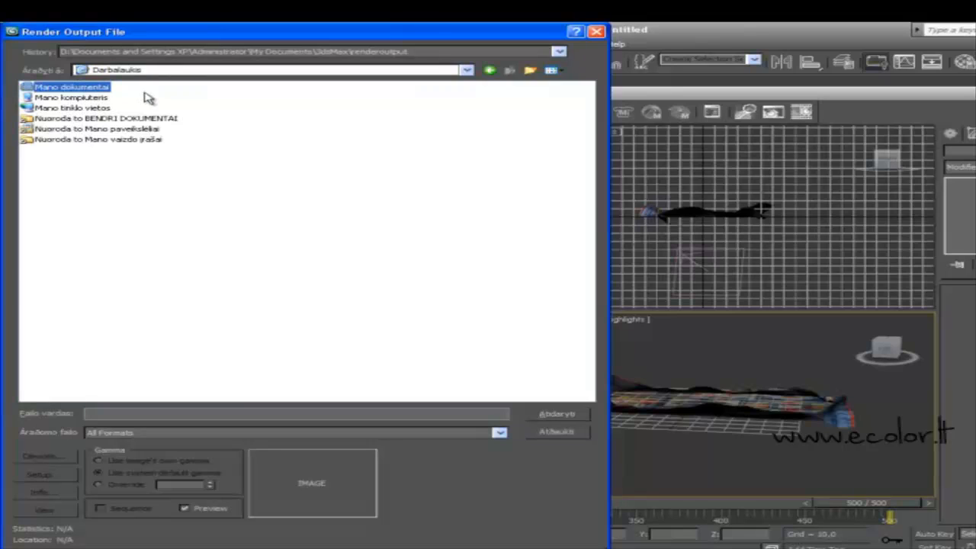
double_click(73, 90)
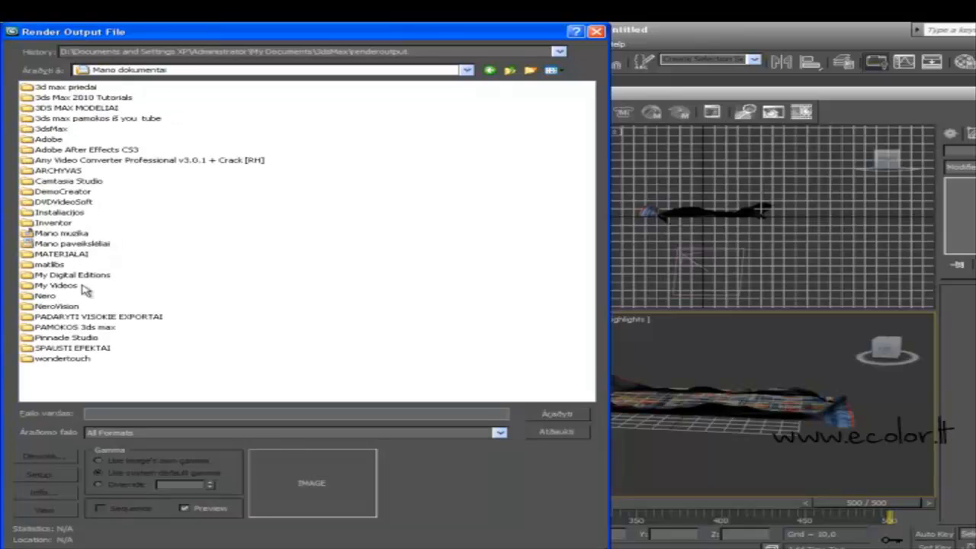
double_click(58, 286)
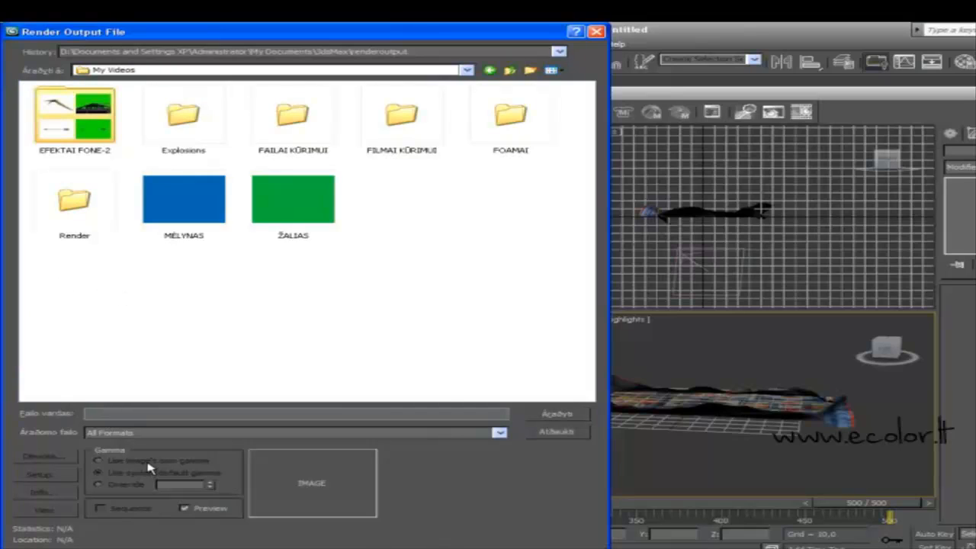
Step: Save the render output as an uncompressed AVI file named SSSS and render the perspective view
left_click(499, 433)
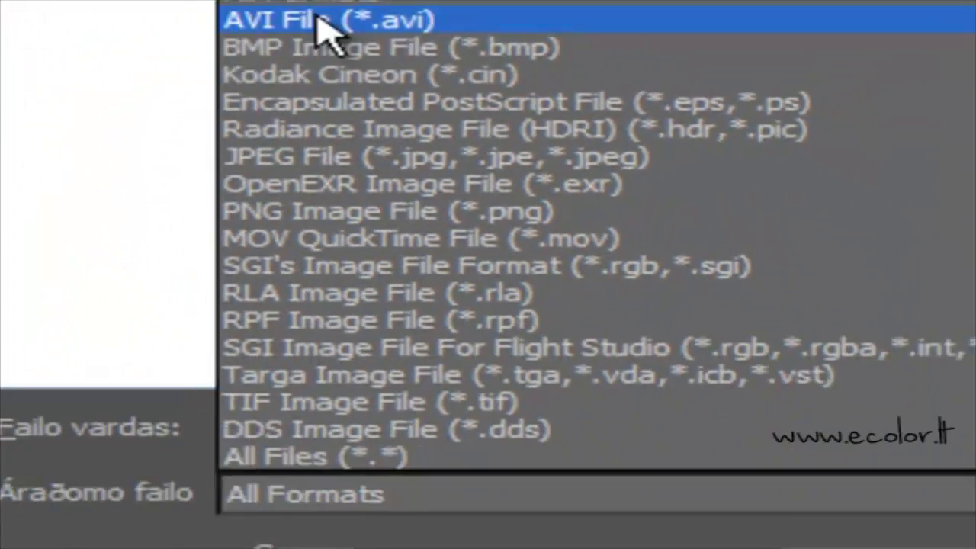
left_click(335, 202)
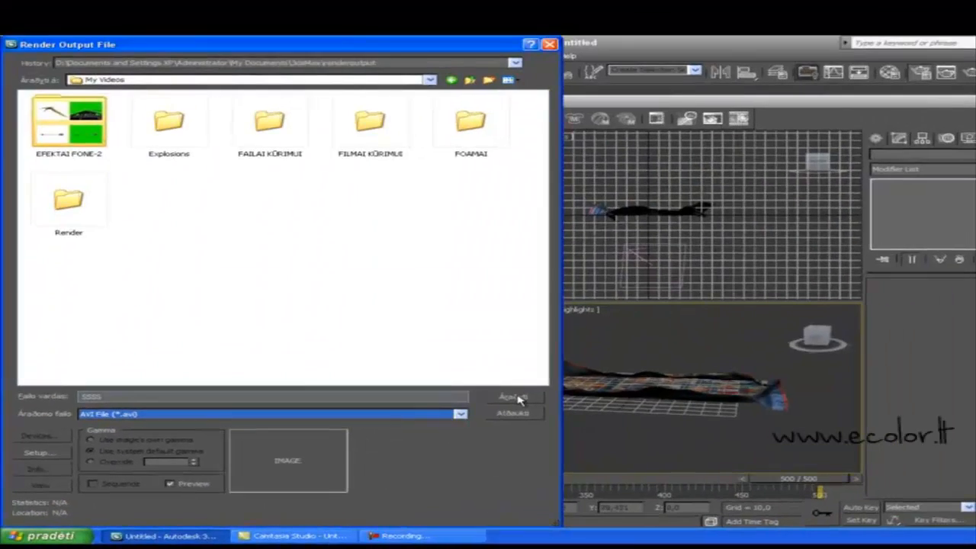
left_click(619, 366)
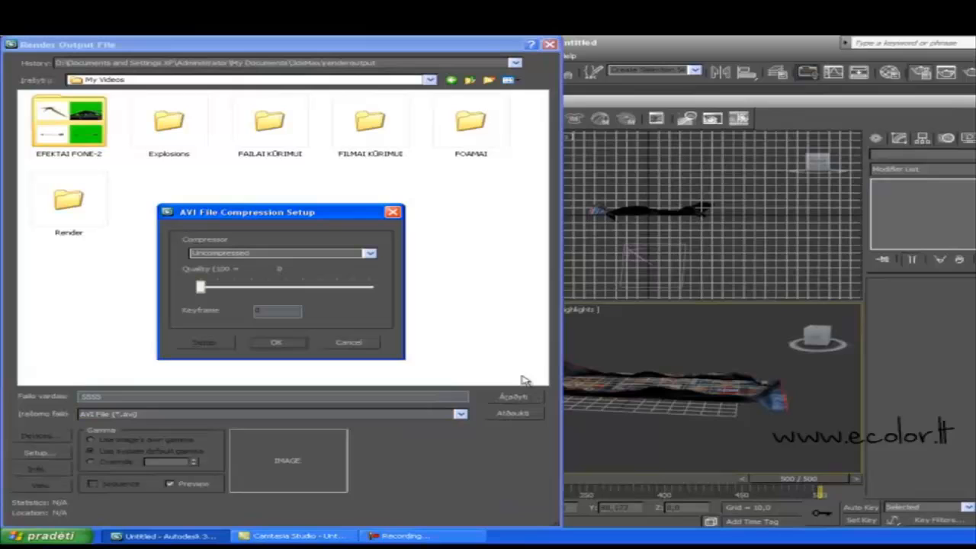
left_click(279, 343)
left_click(404, 187)
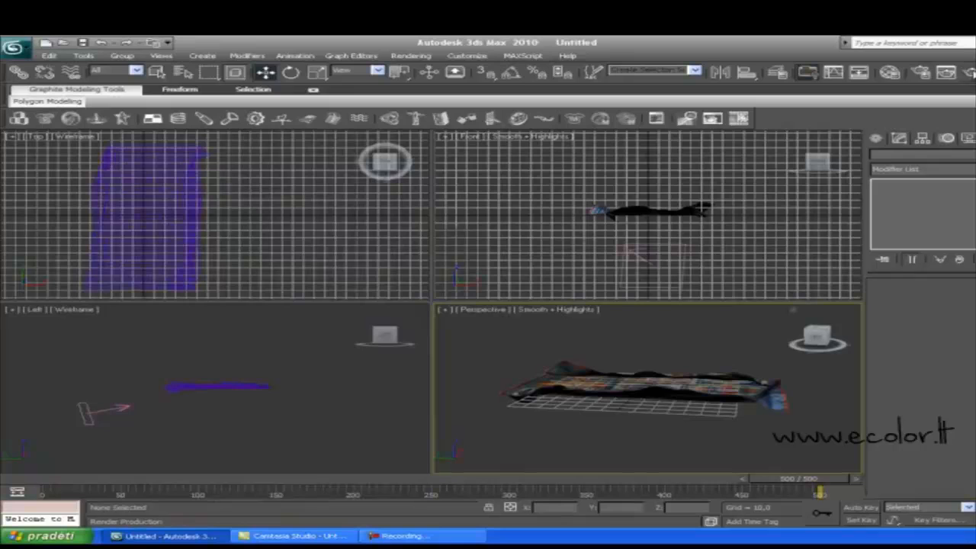
left_click(968, 73)
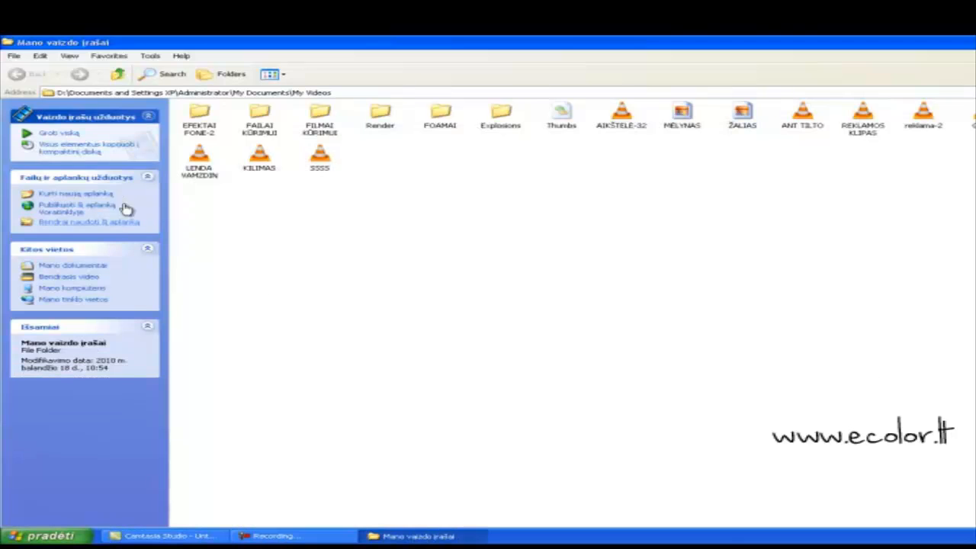
Step: Play the rendered SSSS video from the My Videos folder and close the folder window
double_click(321, 157)
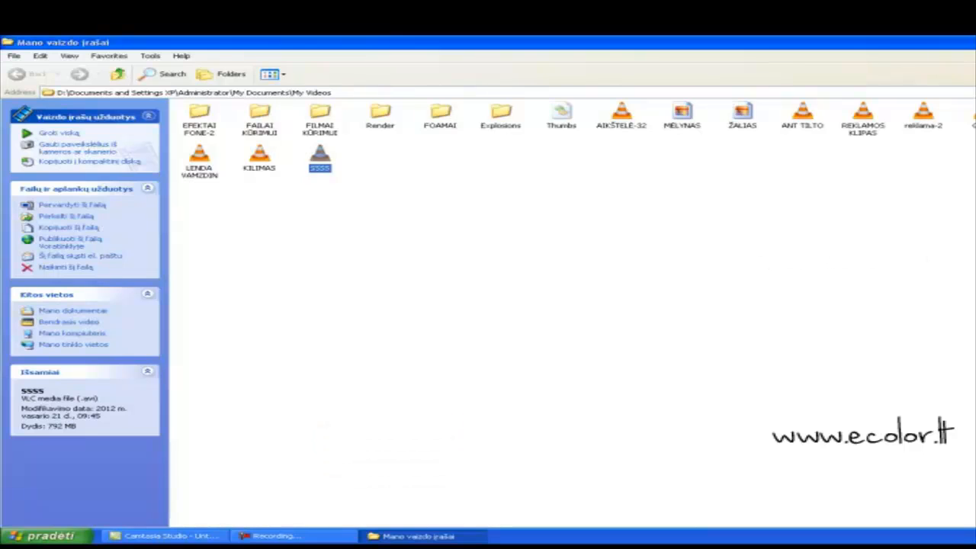
key("alt+F4")
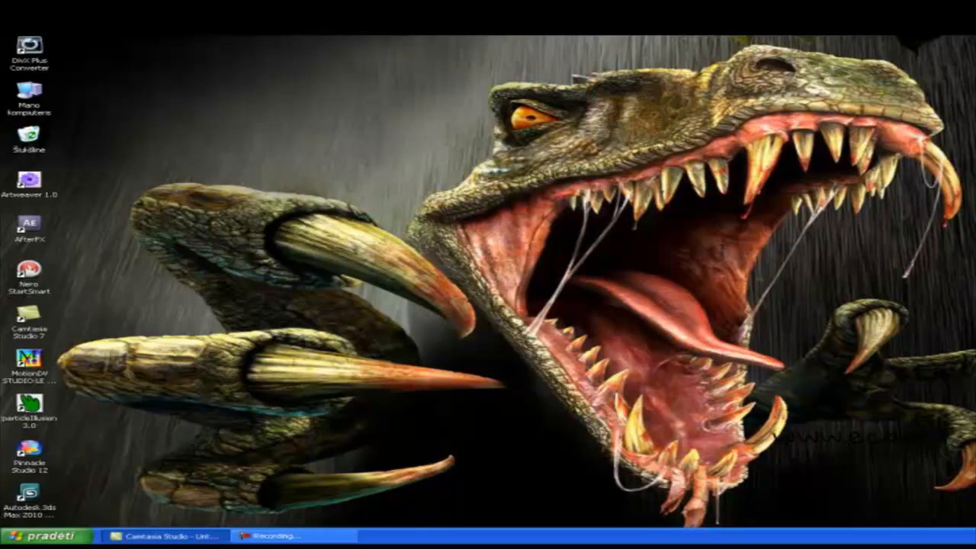